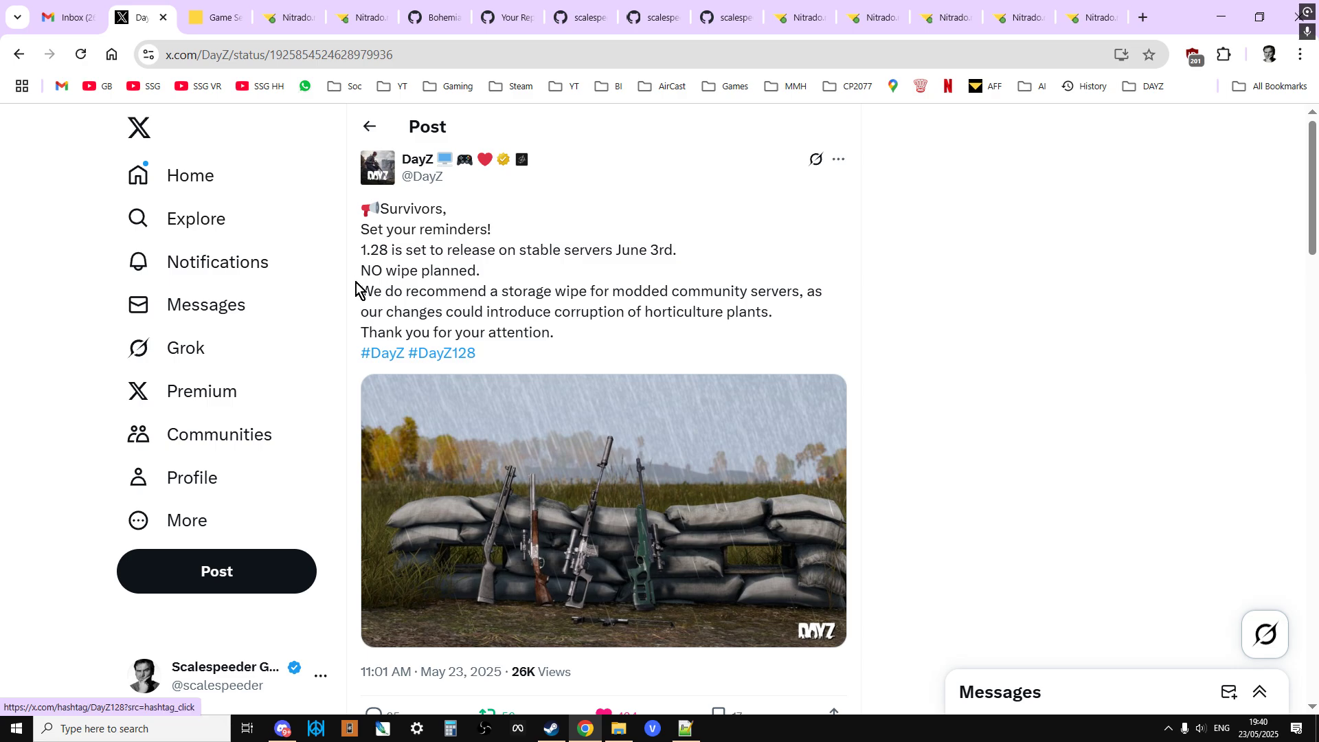
# Step: Highlight the June 3rd release date in the DayZ 1.28 post, then go to the Nitrado server list
pyautogui.moveTo(620, 249); pyautogui.dragTo(686, 258)
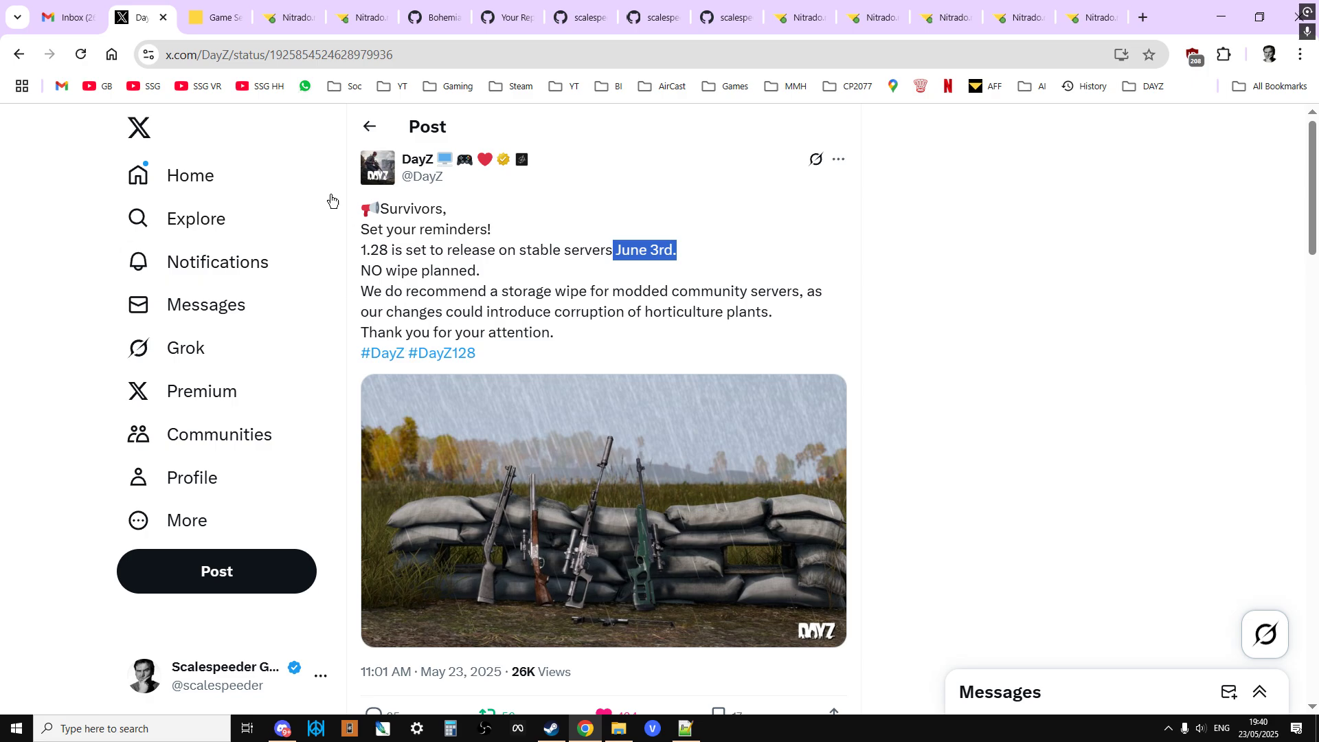
pyautogui.click(216, 23)
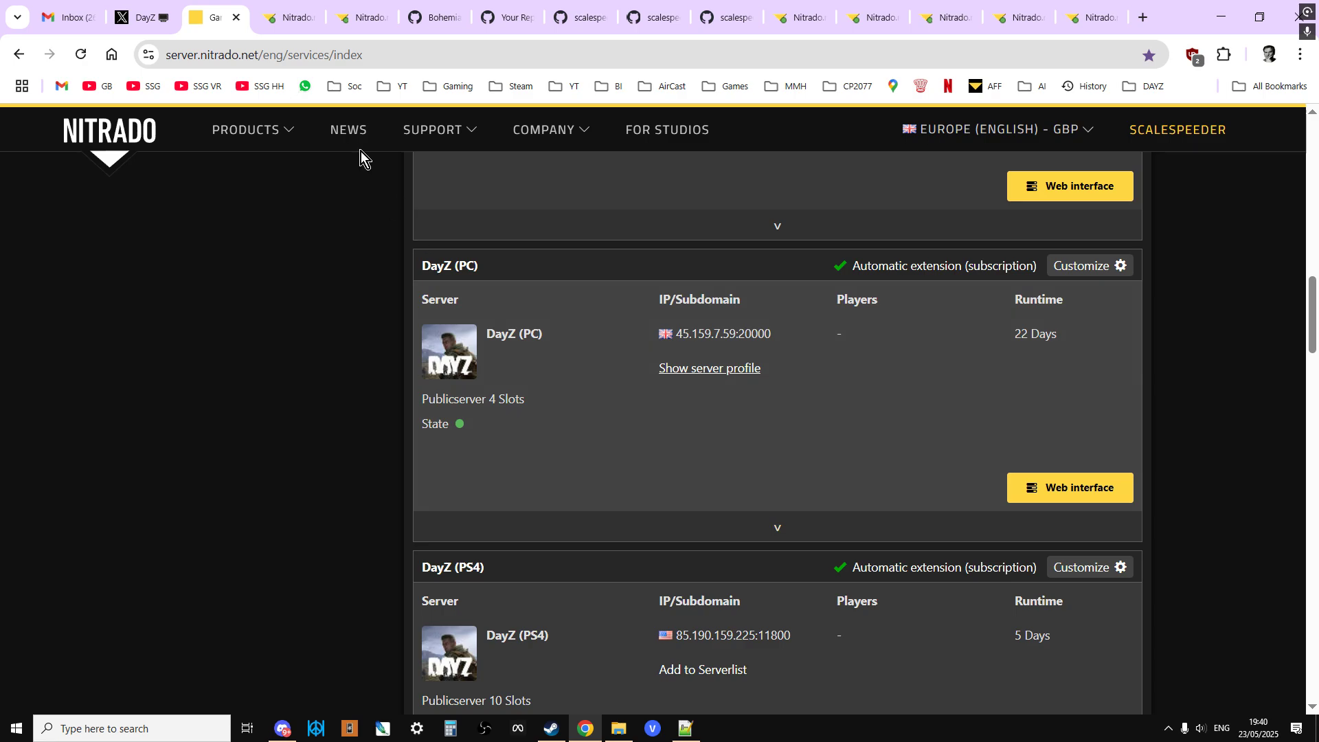
# Step: Show the Xbox One DayZ server dashboard down to Server Status, version v1.27.159674, 0/10 players
pyautogui.click(303, 18)
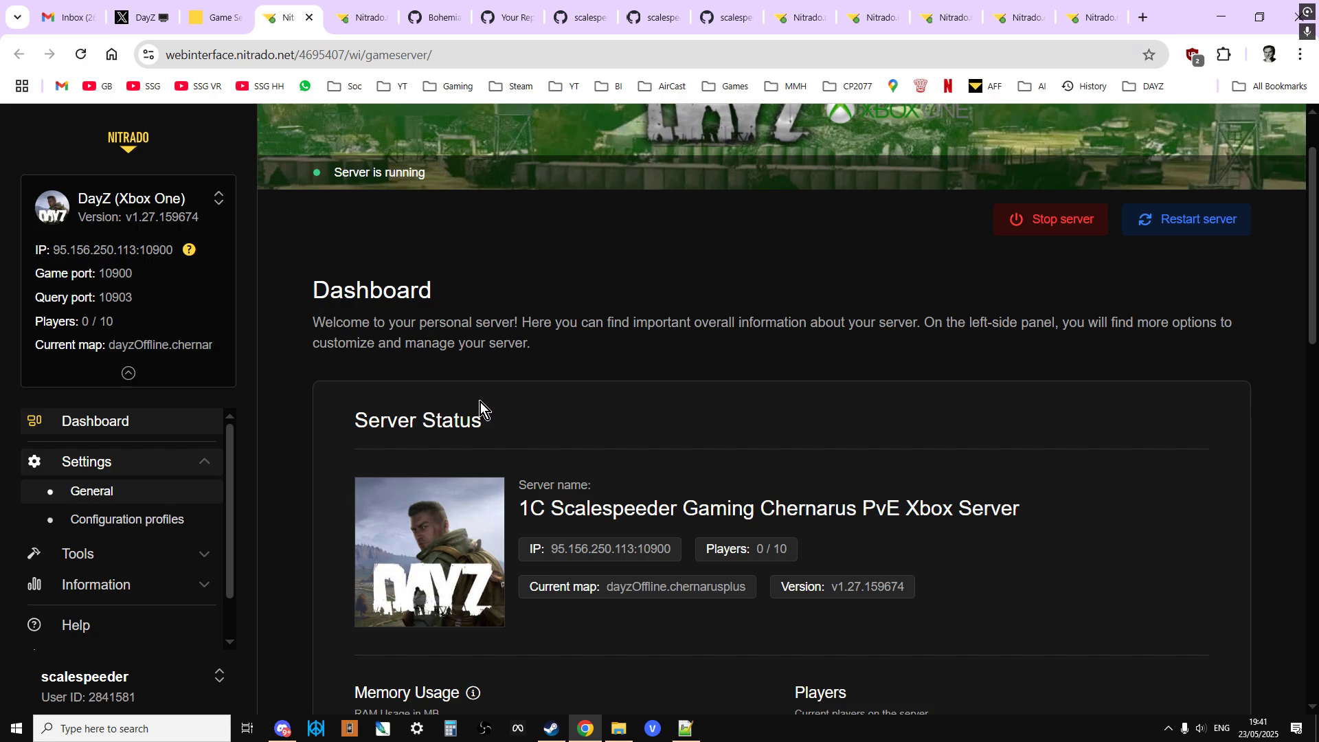
pyautogui.scroll(-3, 484, 401)
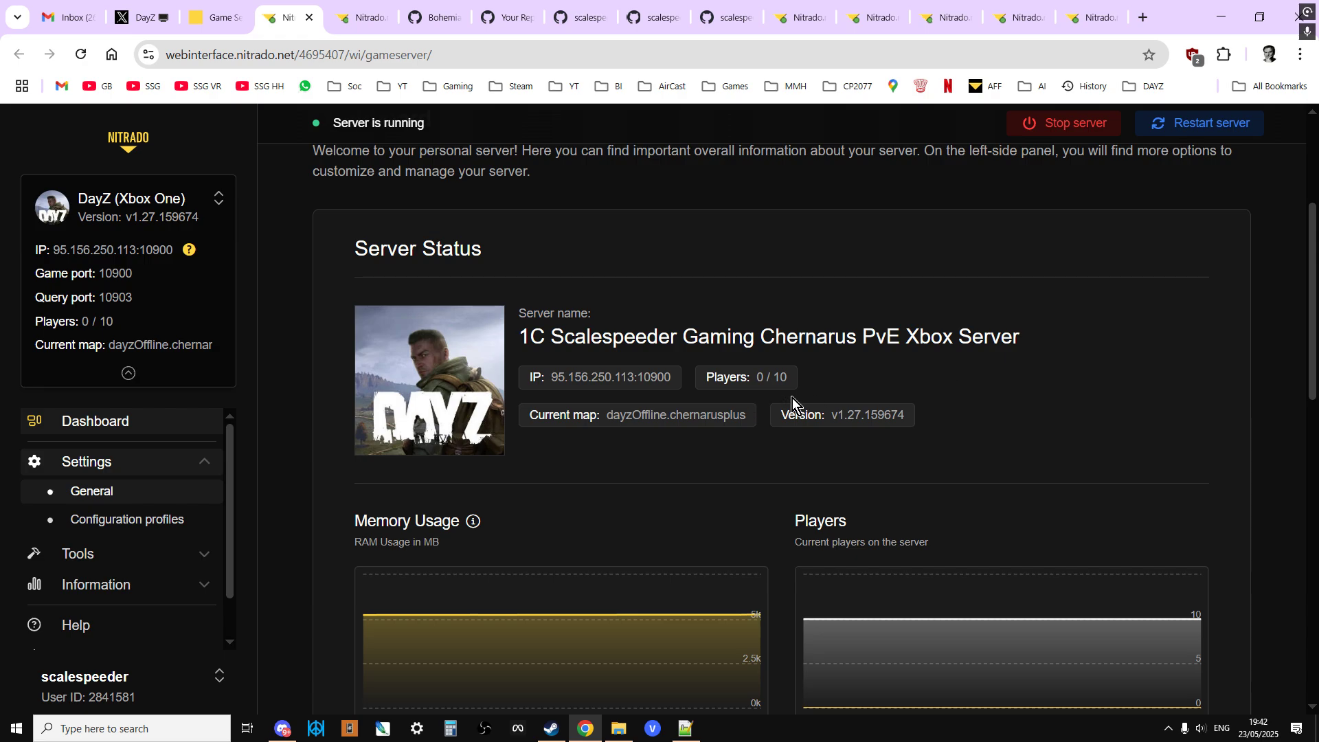
# Step: Open the server's settings and highlight its current version number
pyautogui.click(346, 16)
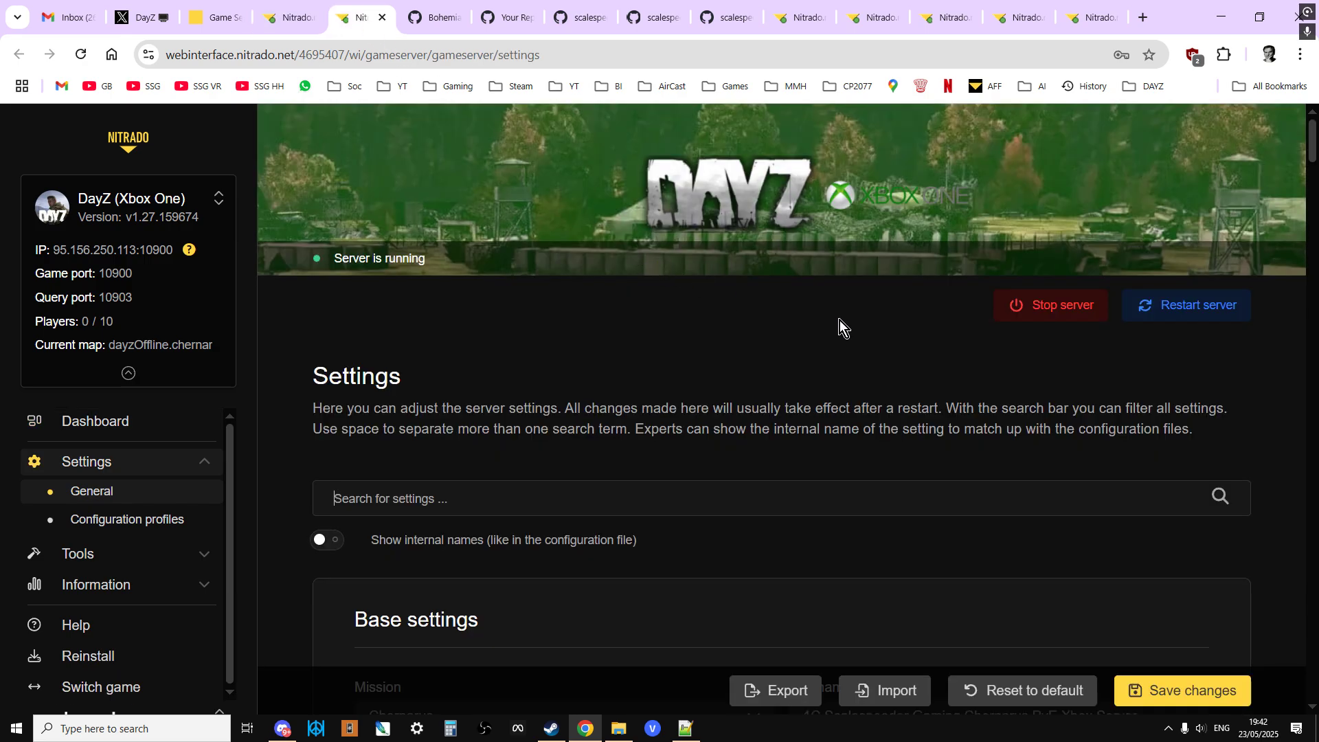
pyautogui.scroll(-1, 839, 320)
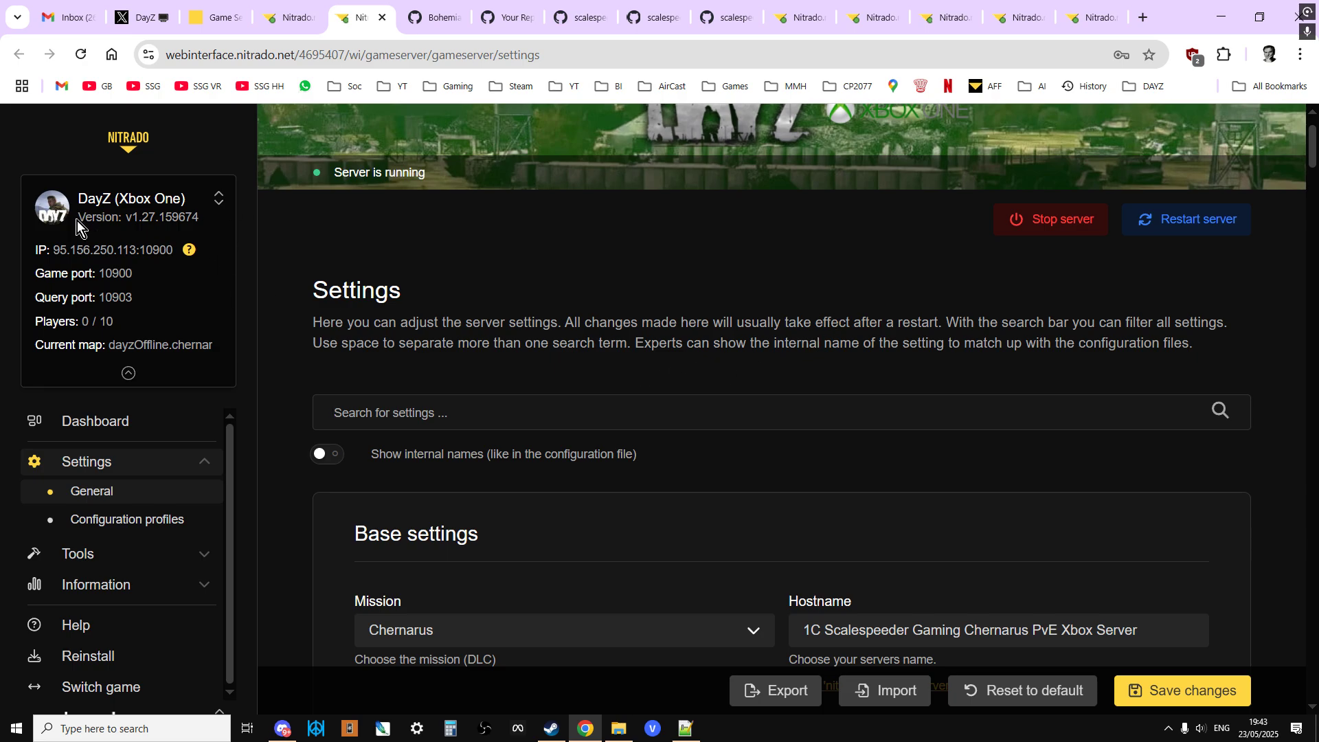
pyautogui.moveTo(76, 221); pyautogui.dragTo(199, 222)
# Step: Scroll the base settings down to Storage wipe, then return to the DayZ 1.28 post on X
pyautogui.scroll(-1, 736, 312)
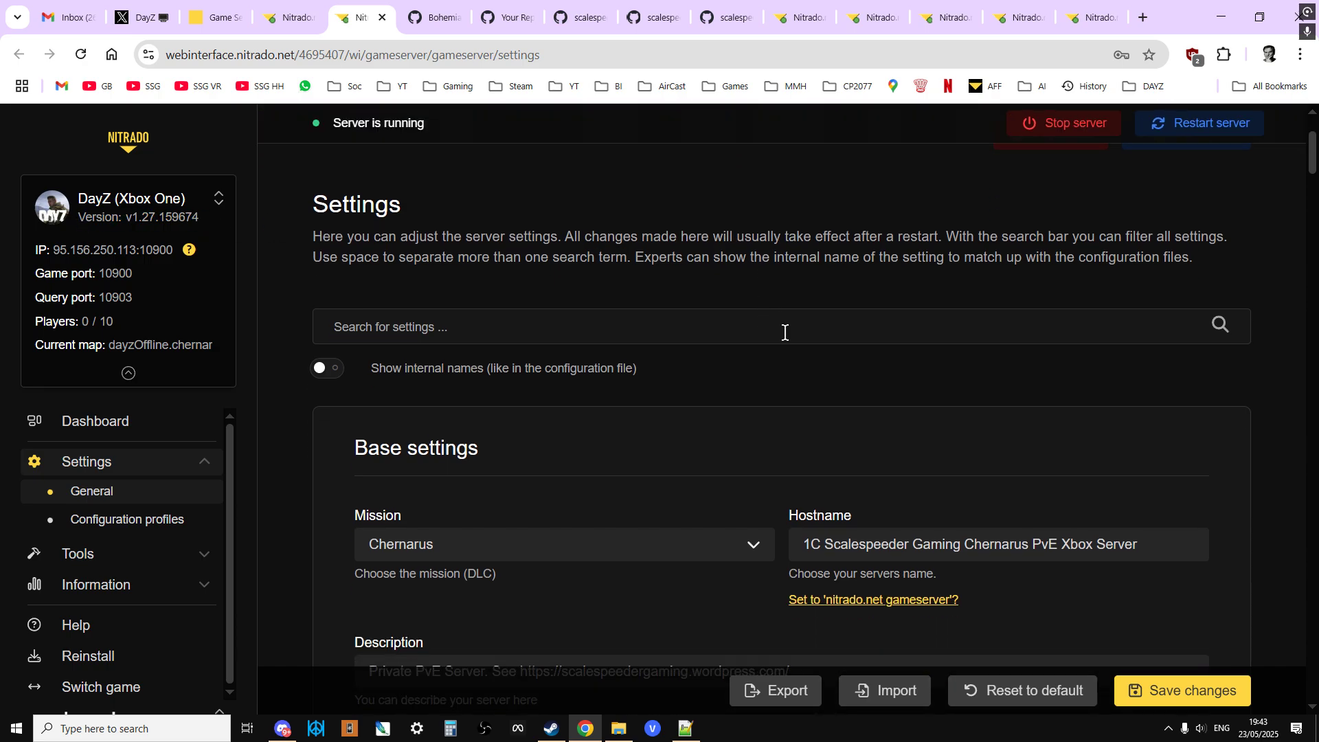
pyautogui.scroll(-3, 786, 334)
pyautogui.scroll(-1, 792, 334)
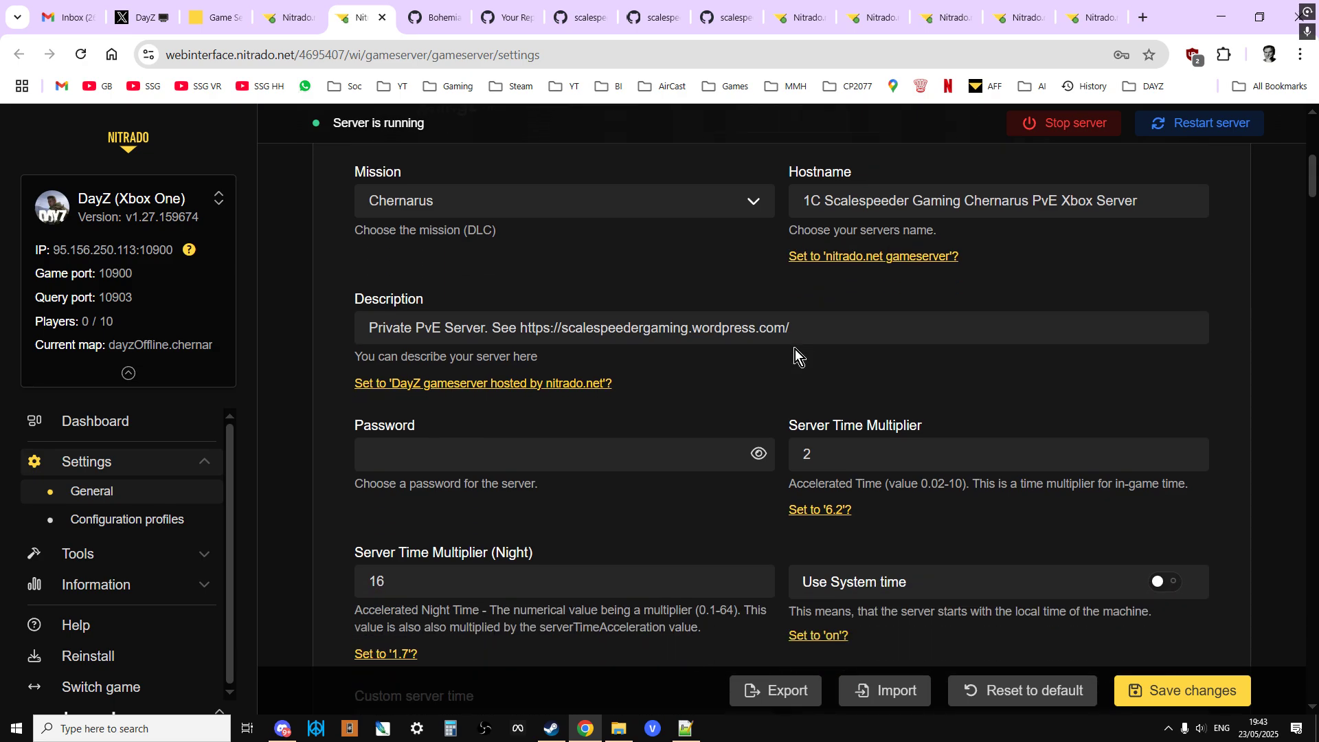
pyautogui.scroll(-4, 794, 349)
pyautogui.scroll(-3, 796, 349)
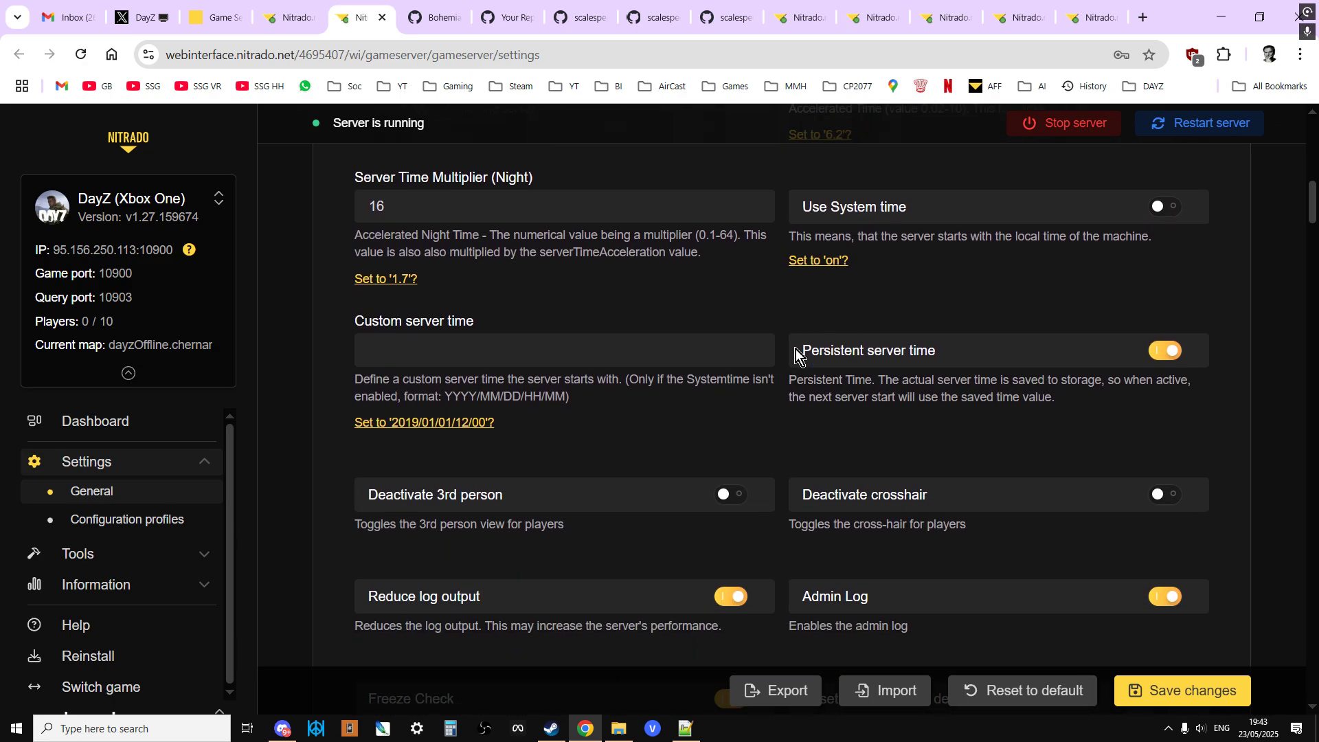
pyautogui.scroll(-1, 796, 349)
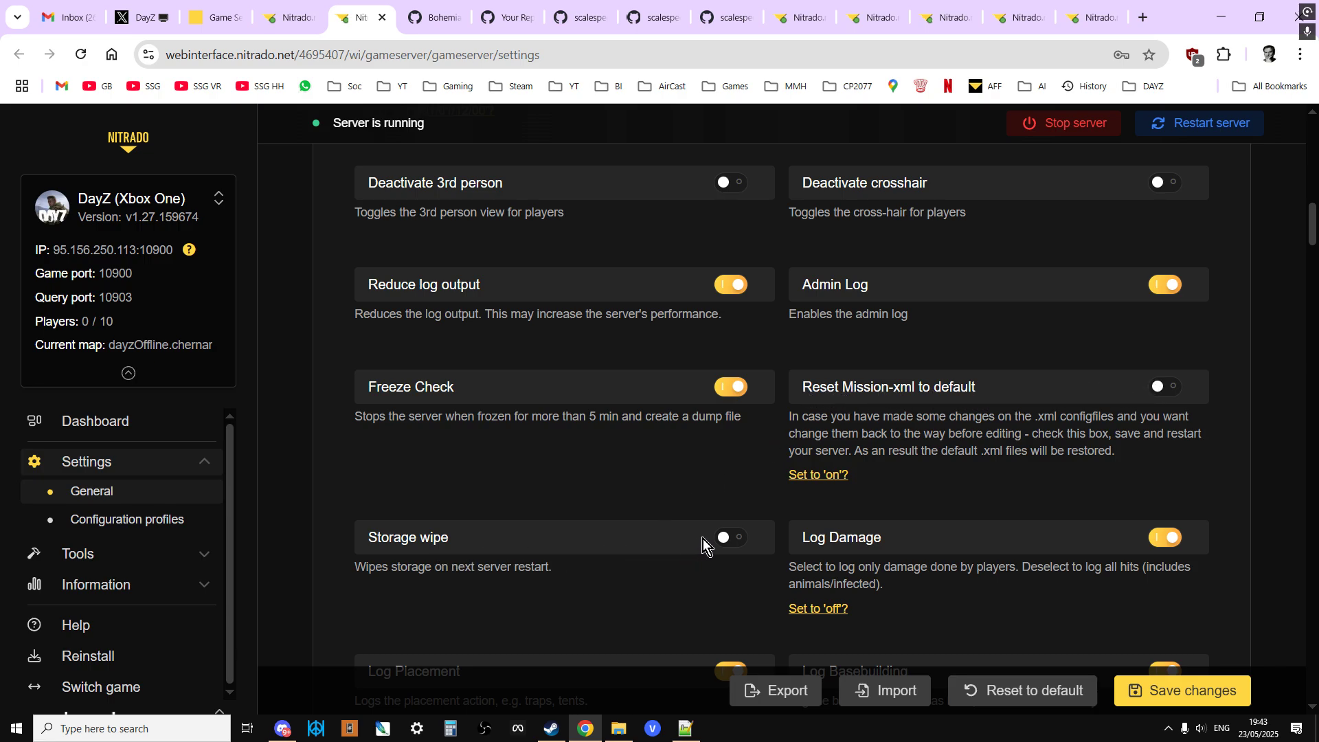
pyautogui.click(132, 17)
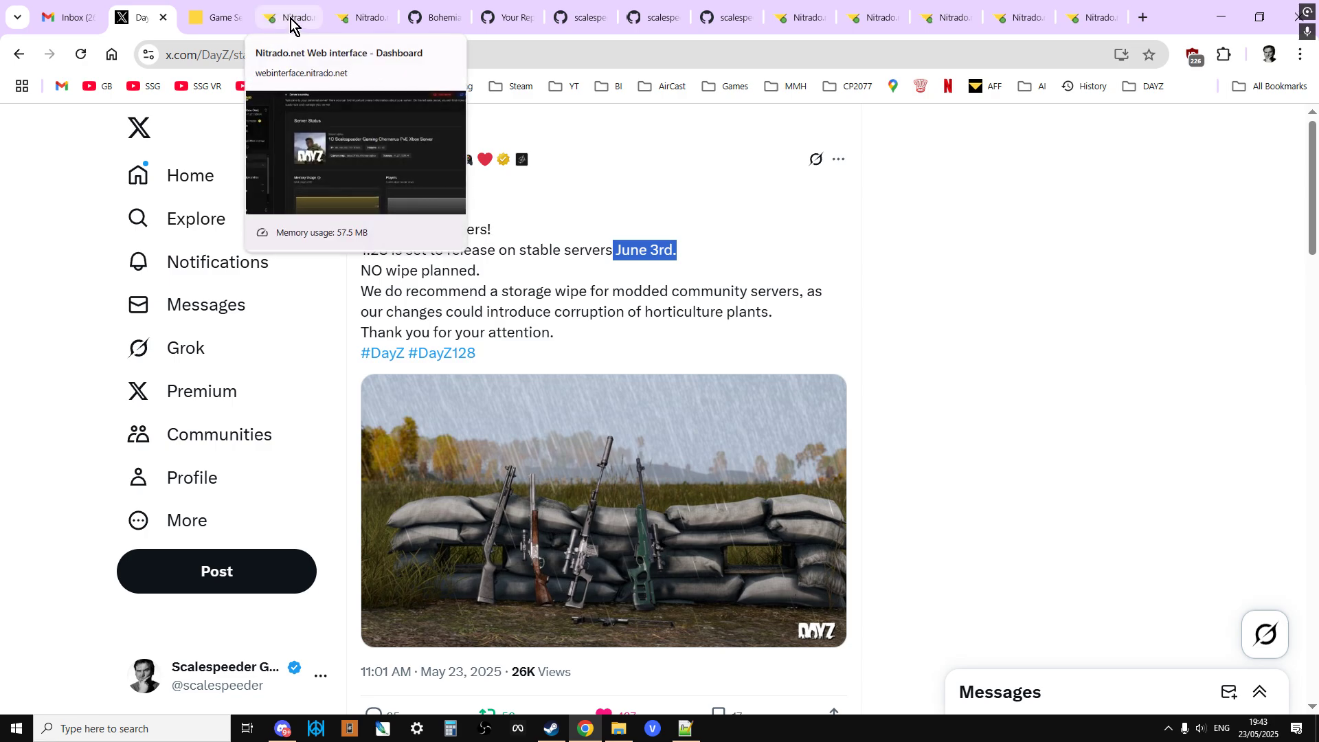
# Step: Return to the Nitrado general settings page, where Storage wipe is still off
pyautogui.click(374, 19)
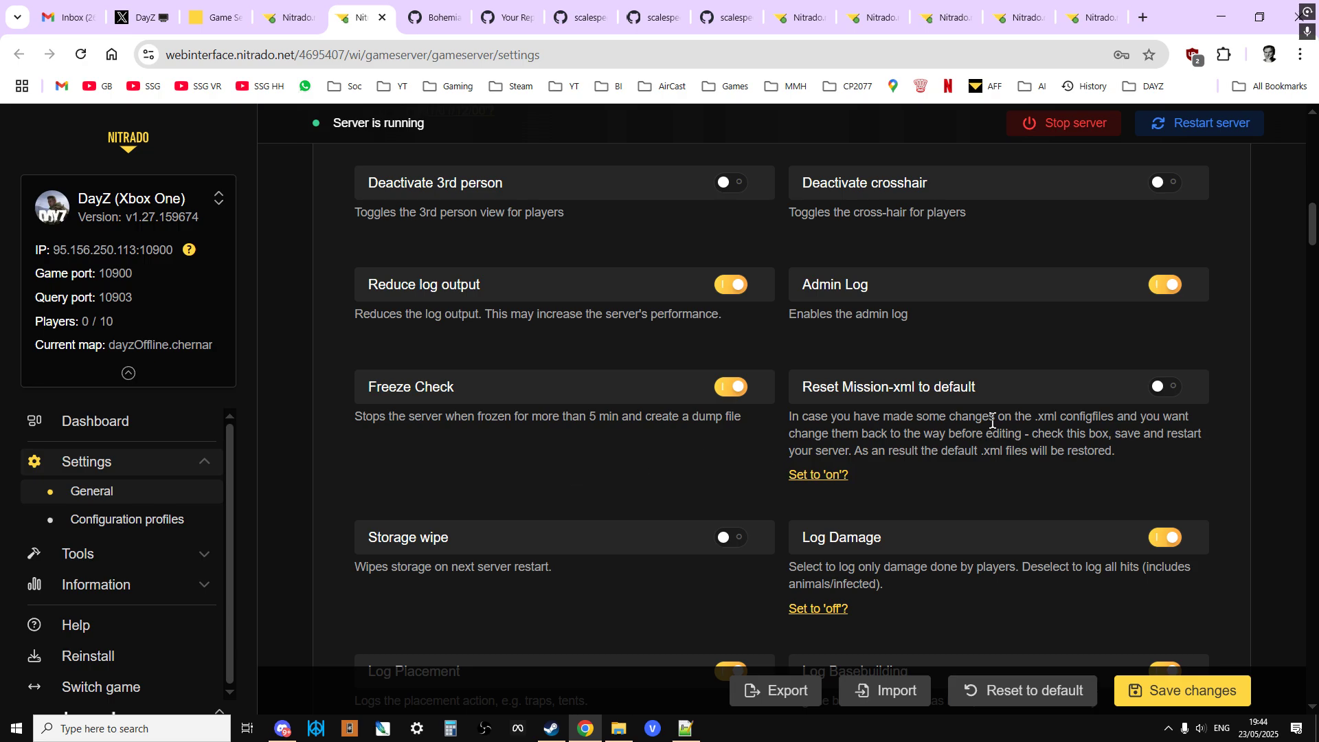
# Step: Highlight the 'Reset Mission-xml to default' heading, then clear the highlight
pyautogui.moveTo(800, 395); pyautogui.dragTo(869, 399)
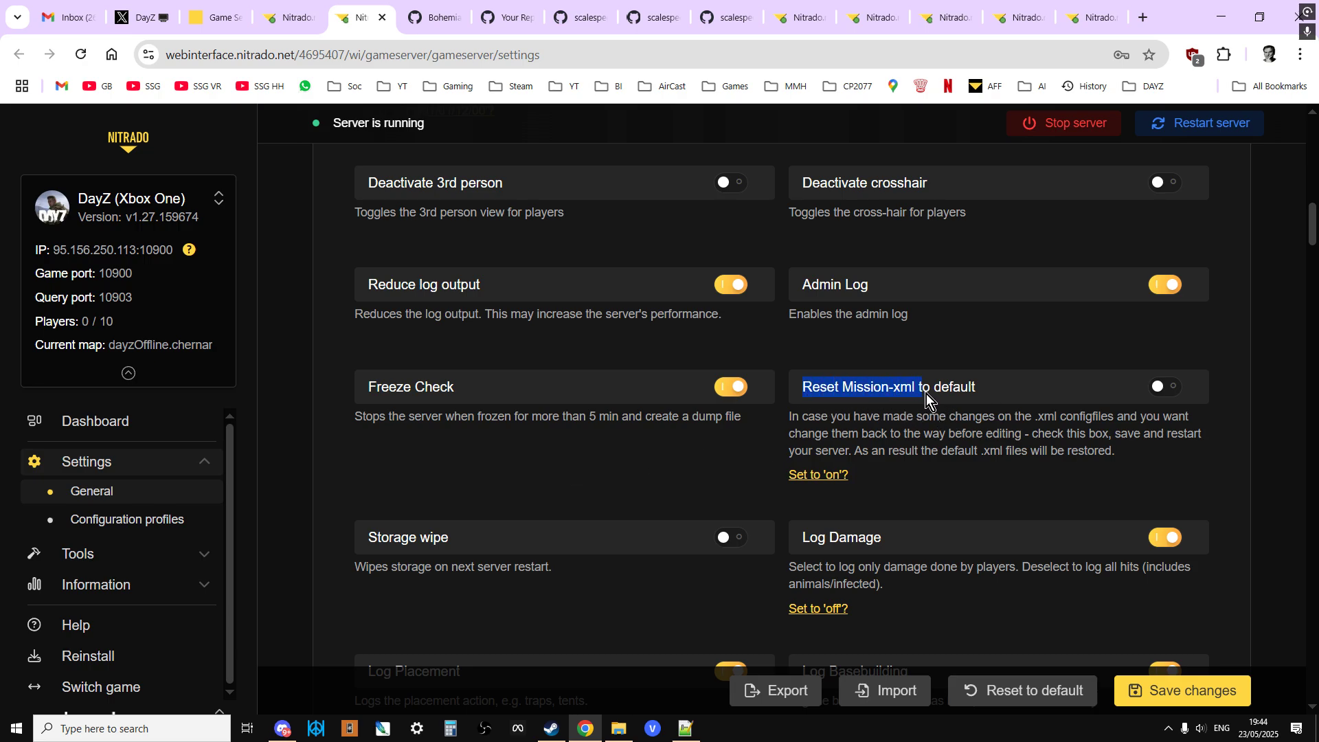
pyautogui.moveTo(959, 392); pyautogui.dragTo(971, 393)
pyautogui.click(984, 342)
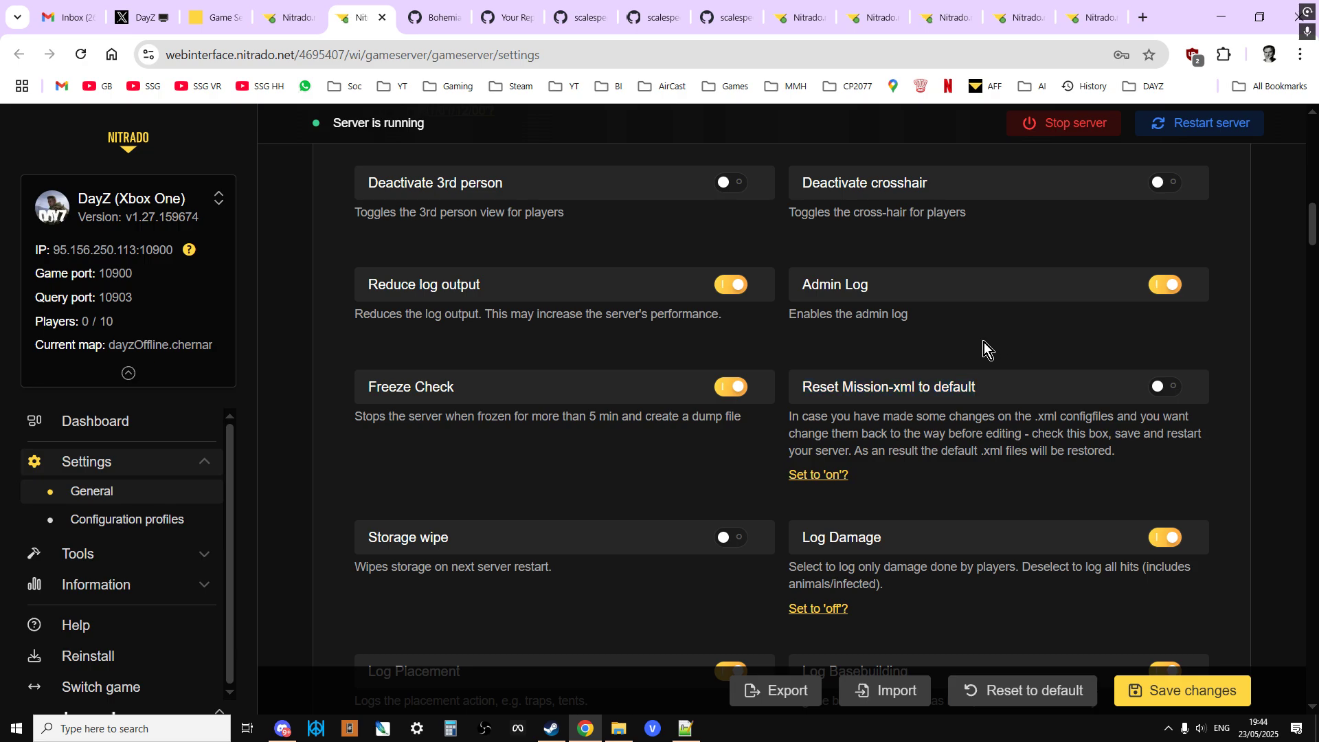
# Step: Switch Reset Mission-xml to default on, then back off so it stays disabled
pyautogui.click(1175, 392)
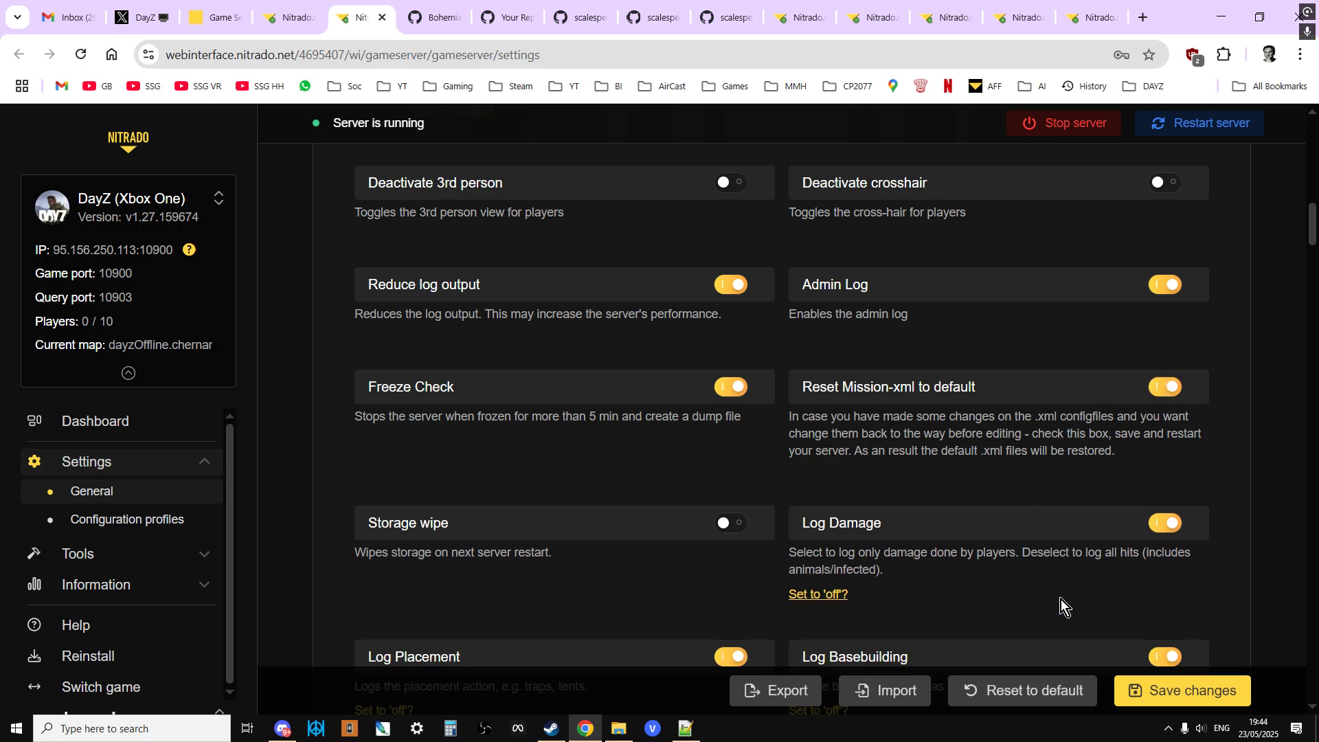
pyautogui.scroll(3, 1211, 210)
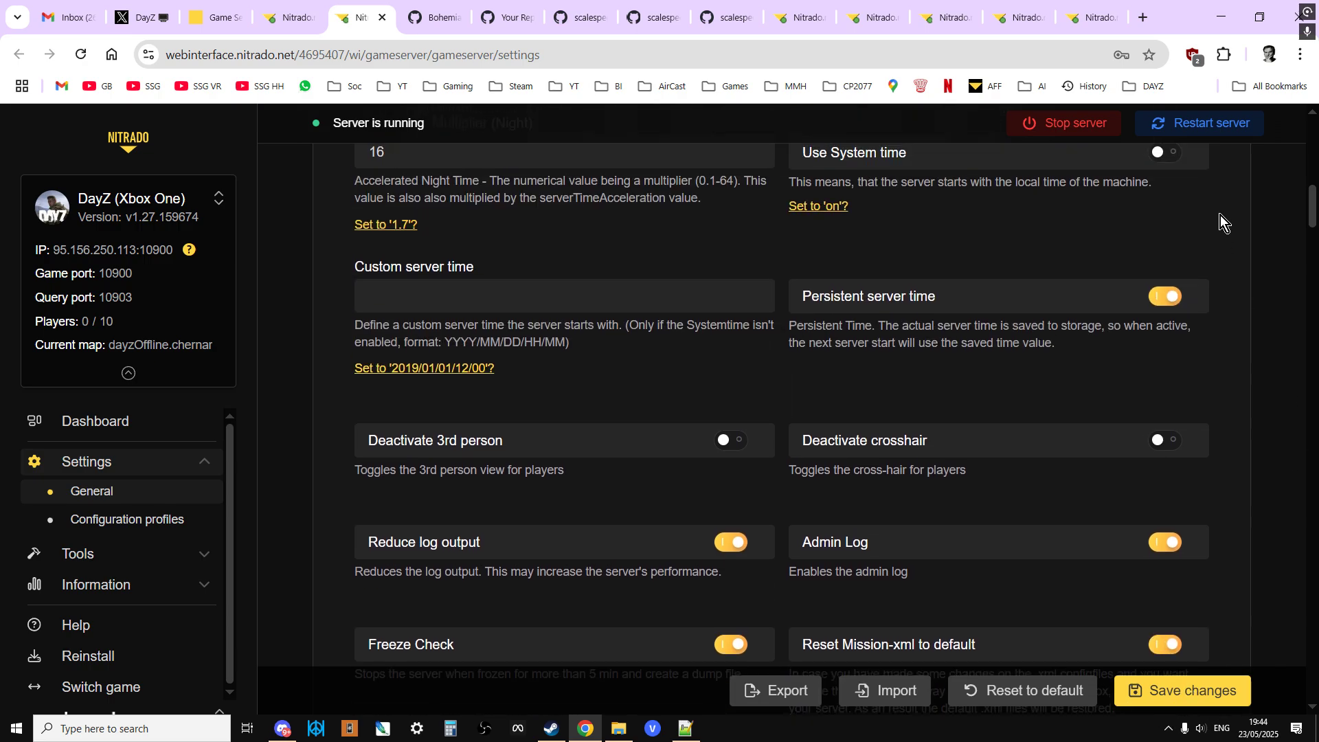
pyautogui.scroll(-3, 1098, 249)
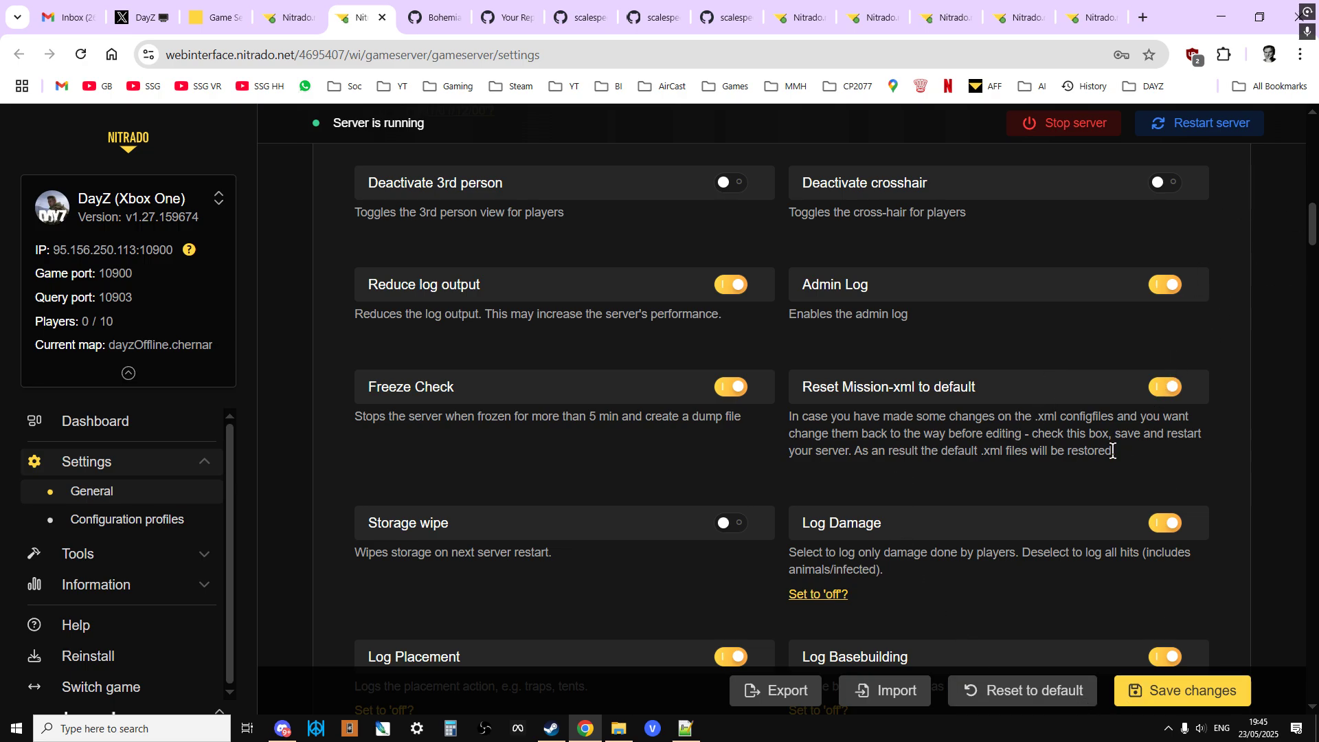
pyautogui.click(1166, 387)
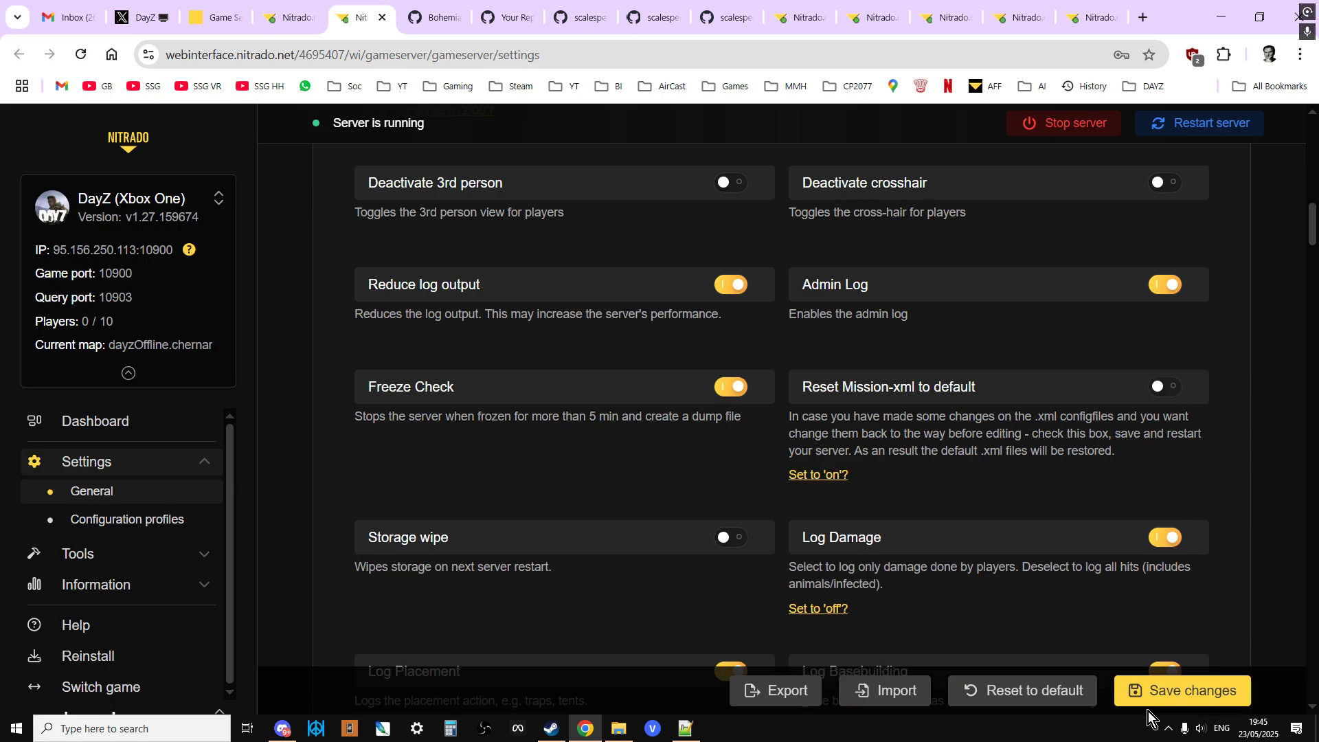
pyautogui.click(1159, 690)
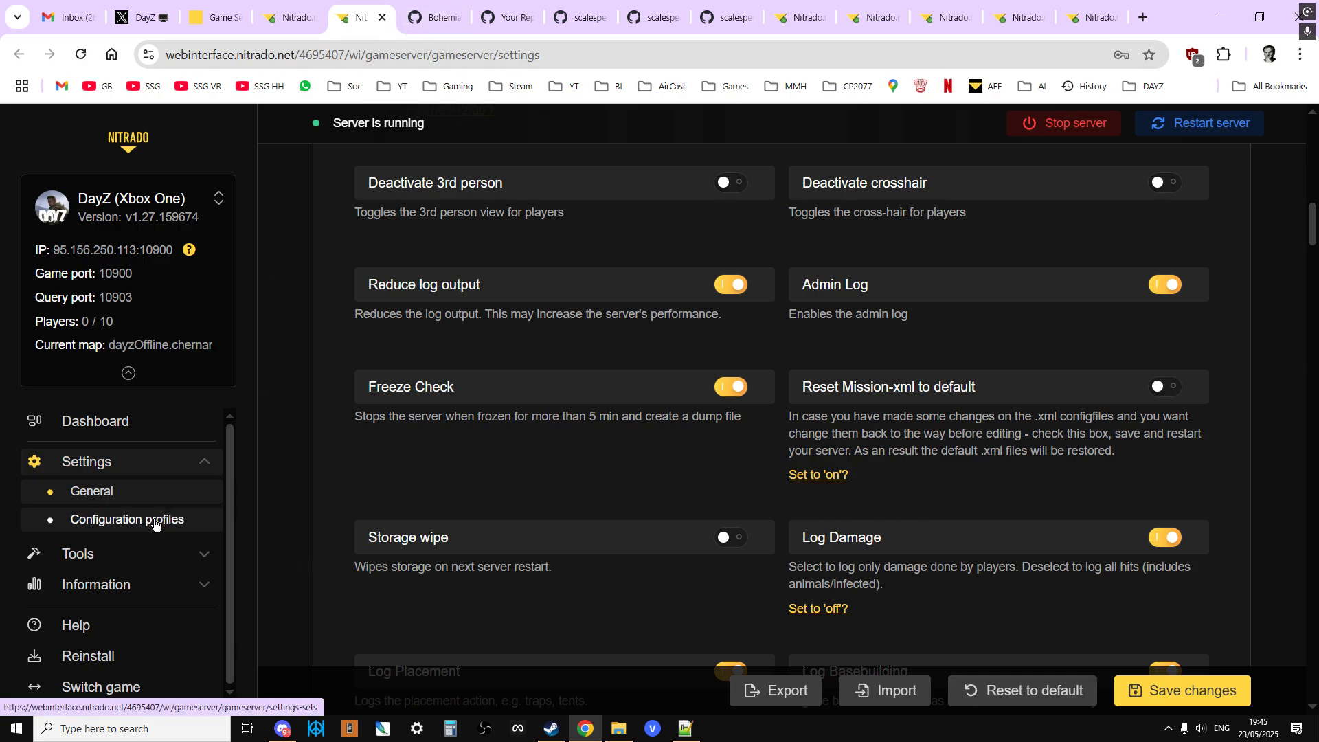
# Step: Open the server's File Browser in a new browser tab
pyautogui.click(91, 554)
pyautogui.scroll(-1, 103, 554)
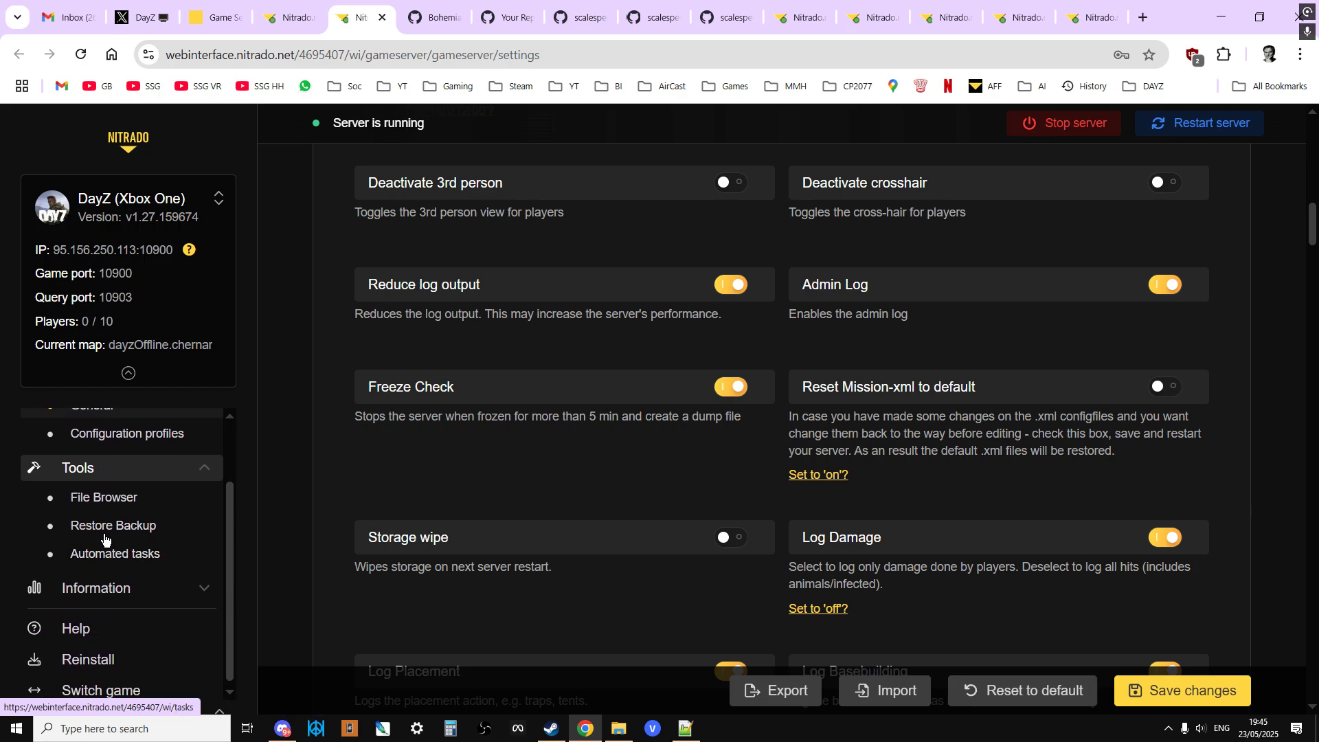
pyautogui.rightClick(114, 502)
pyautogui.click(213, 295)
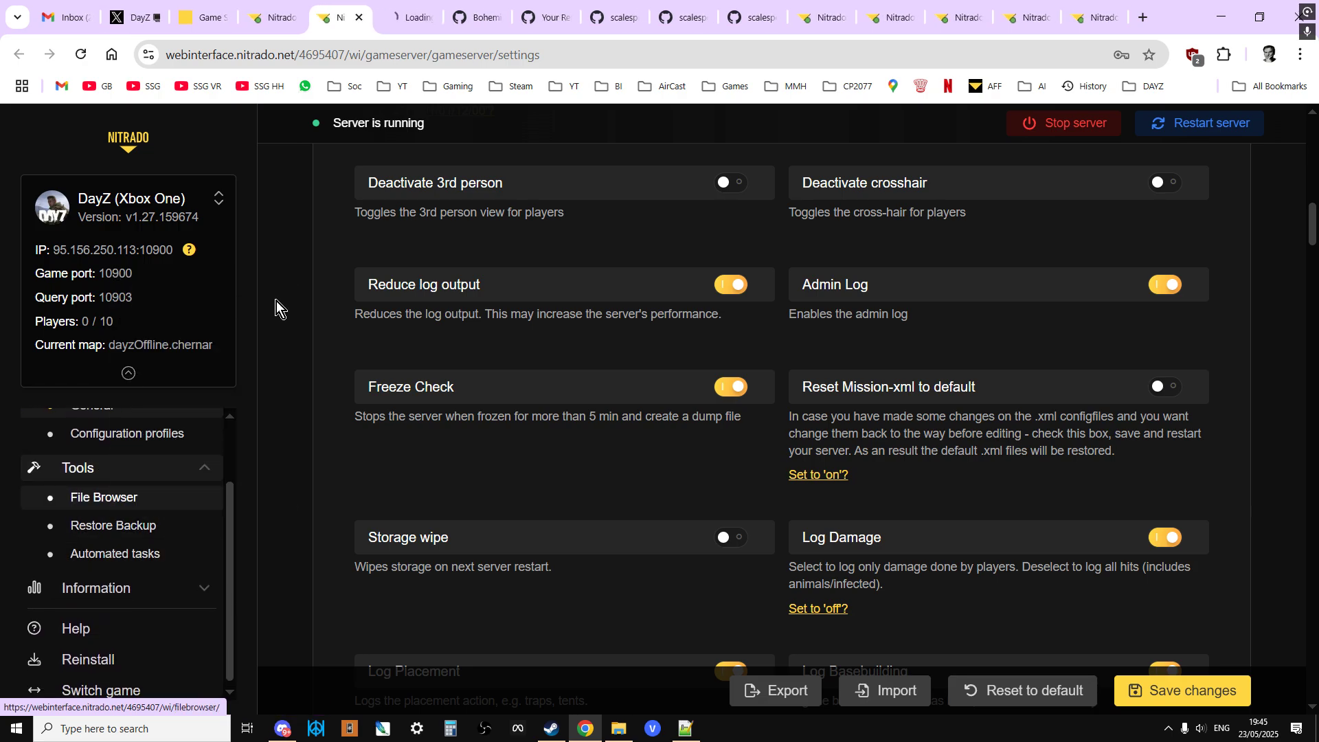
pyautogui.click(408, 21)
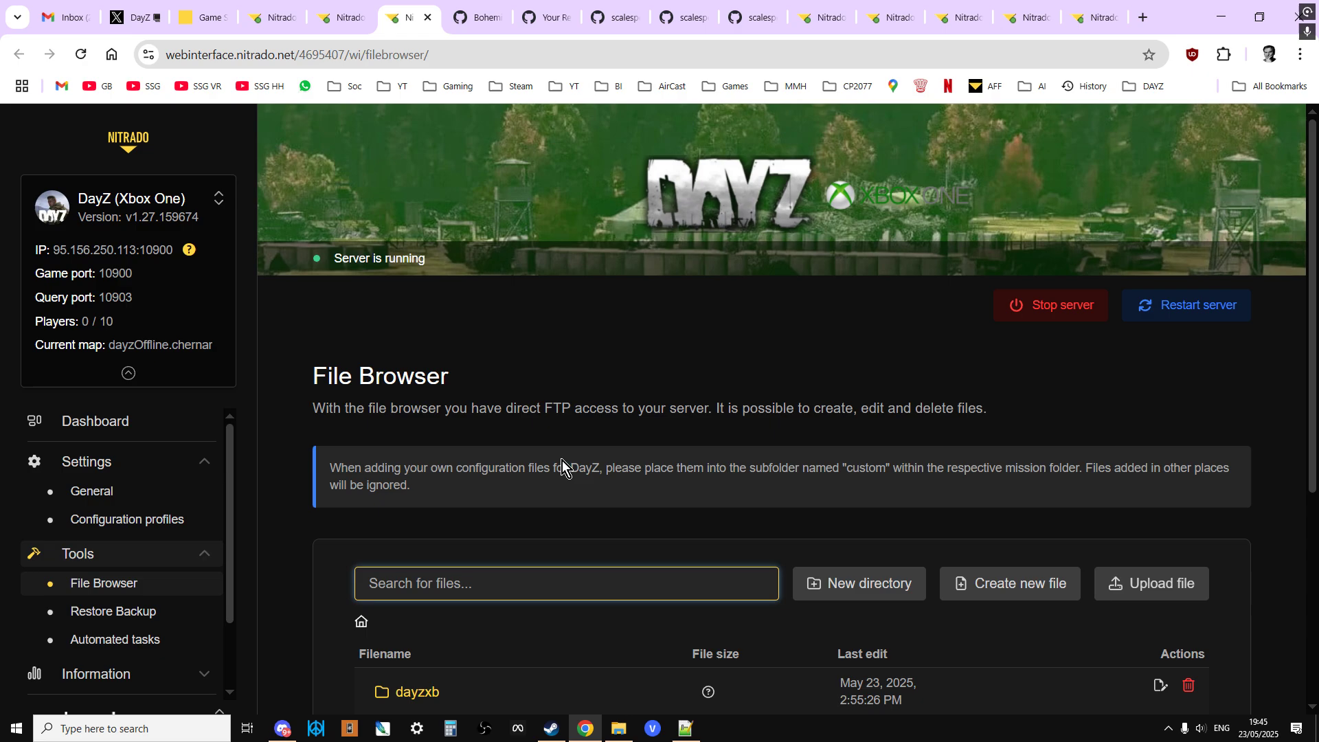
# Step: Open the dayzxb_missions folder in its own tab
pyautogui.scroll(-5, 561, 462)
pyautogui.scroll(-1, 559, 464)
pyautogui.rightClick(452, 411)
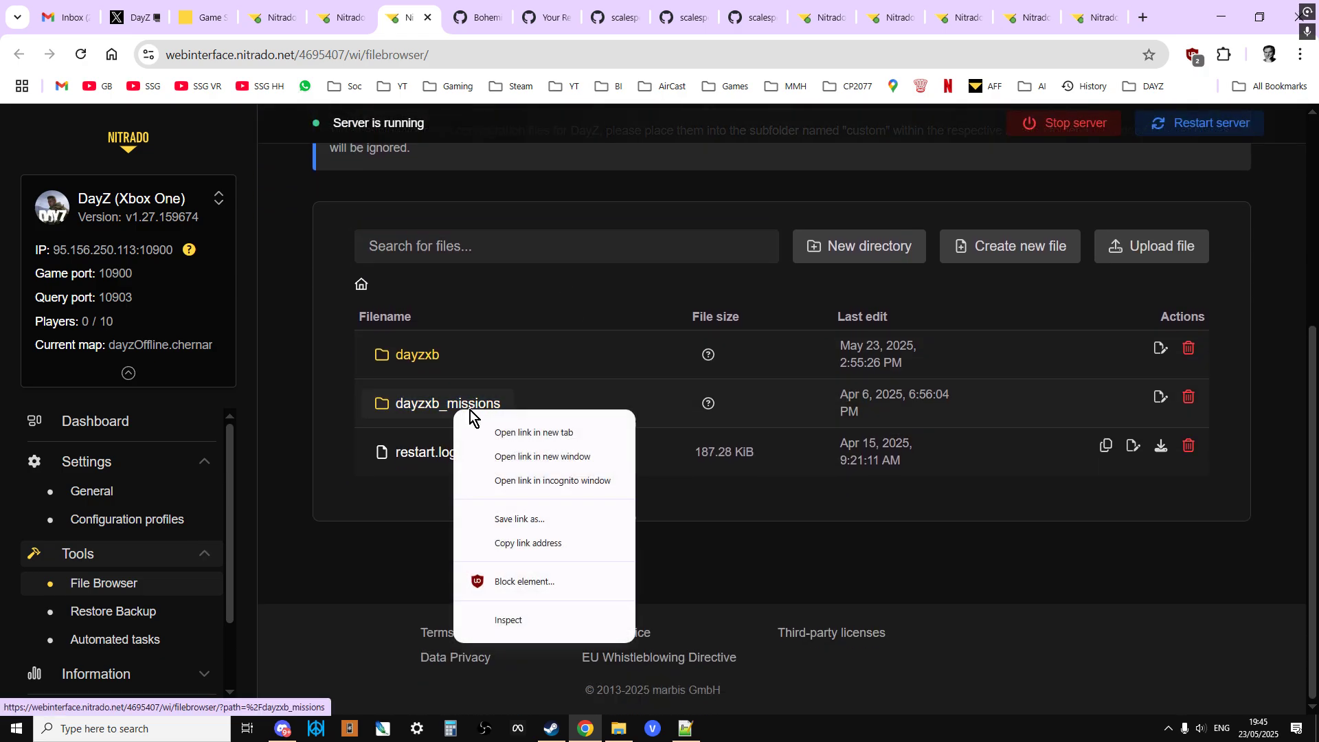
pyautogui.click(522, 433)
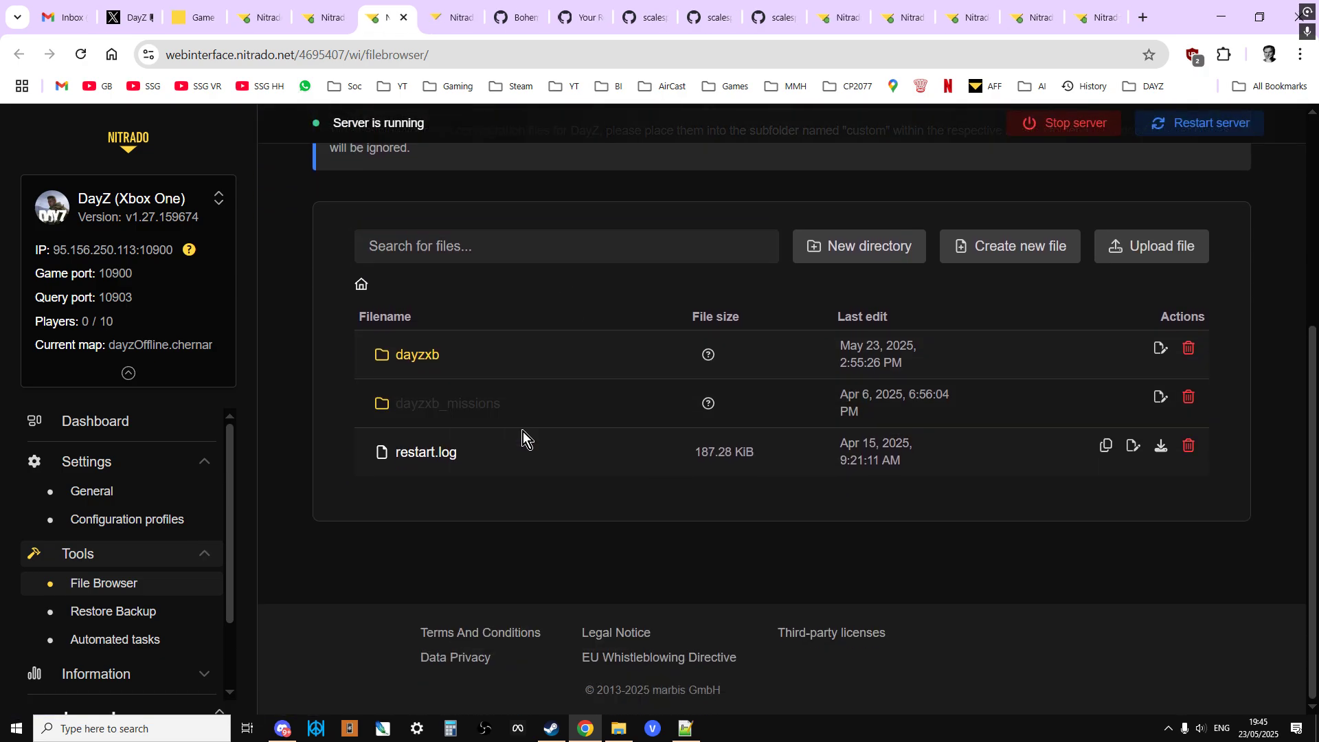
pyautogui.click(451, 18)
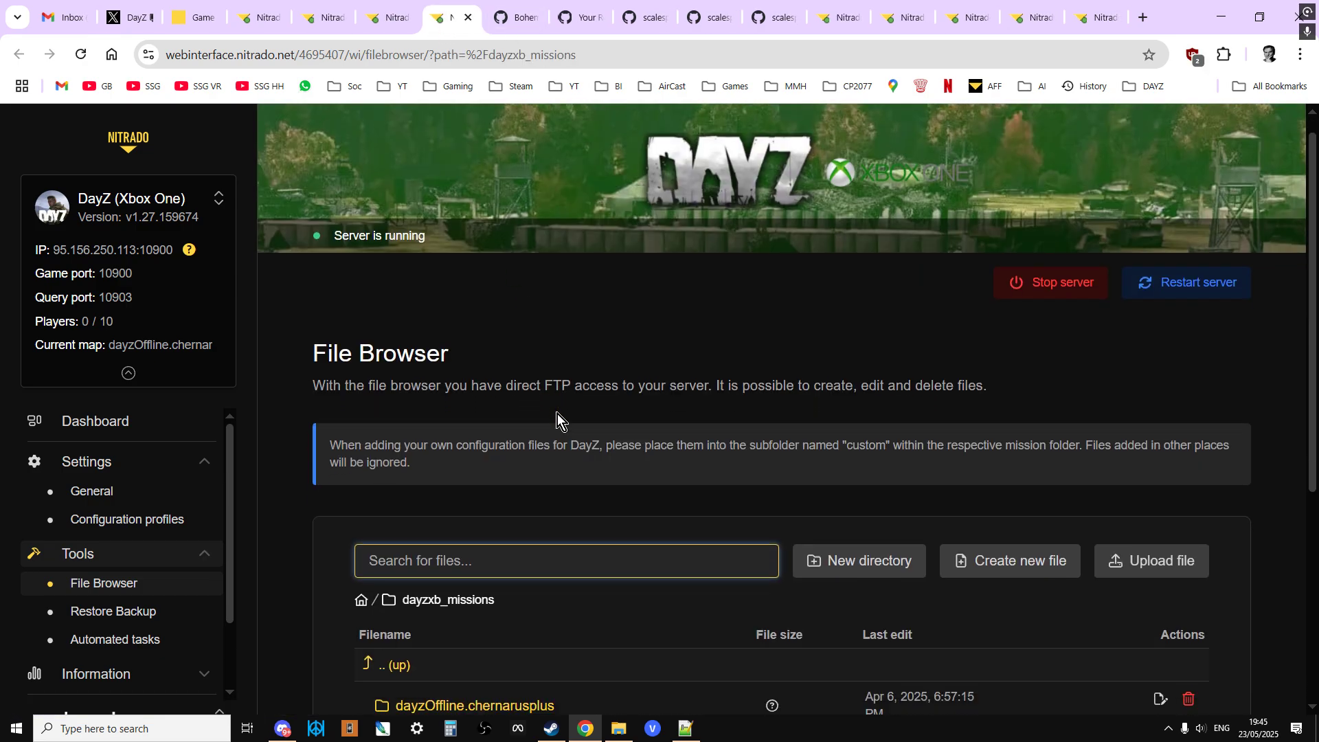
# Step: Go into dayzOffline.chernarusplus and its db folder listing types.xml (830.31 KiB)
pyautogui.scroll(-5, 566, 408)
pyautogui.click(477, 357)
pyautogui.scroll(-4, 618, 467)
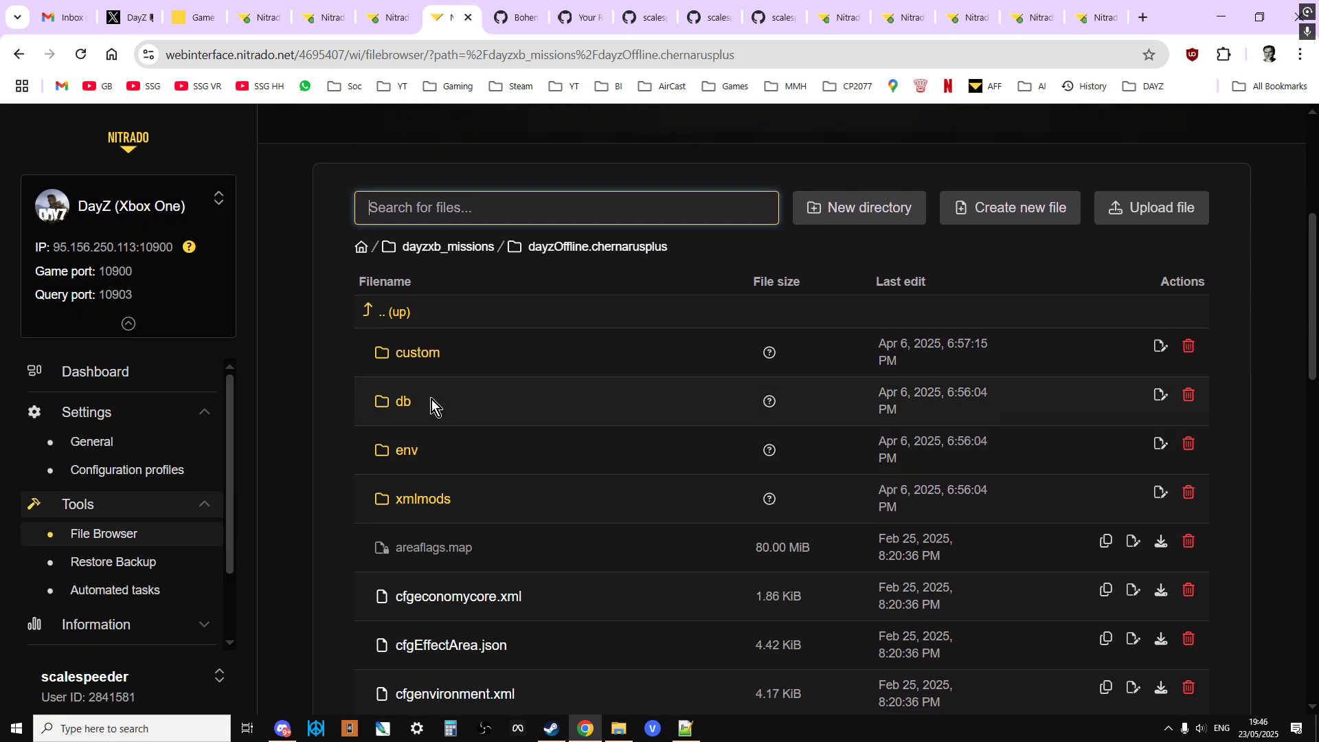
pyautogui.click(404, 434)
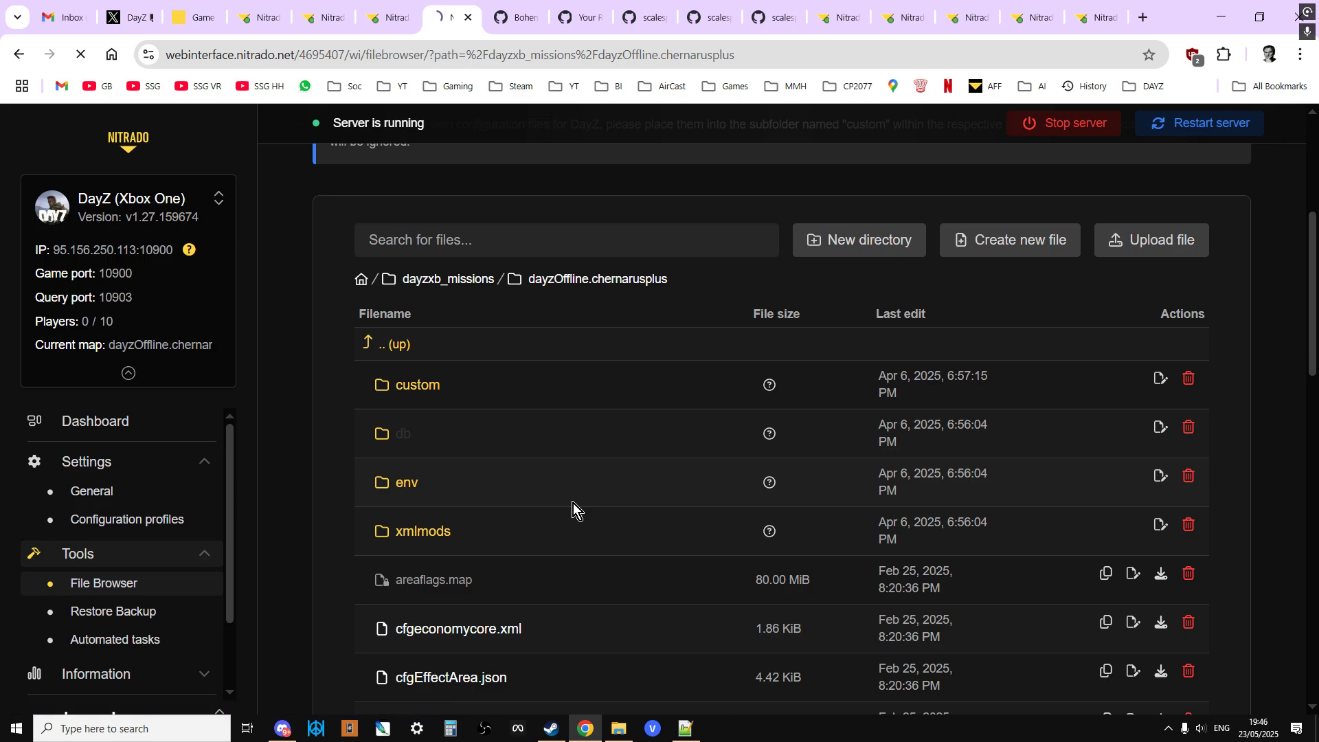
pyautogui.scroll(-5, 573, 503)
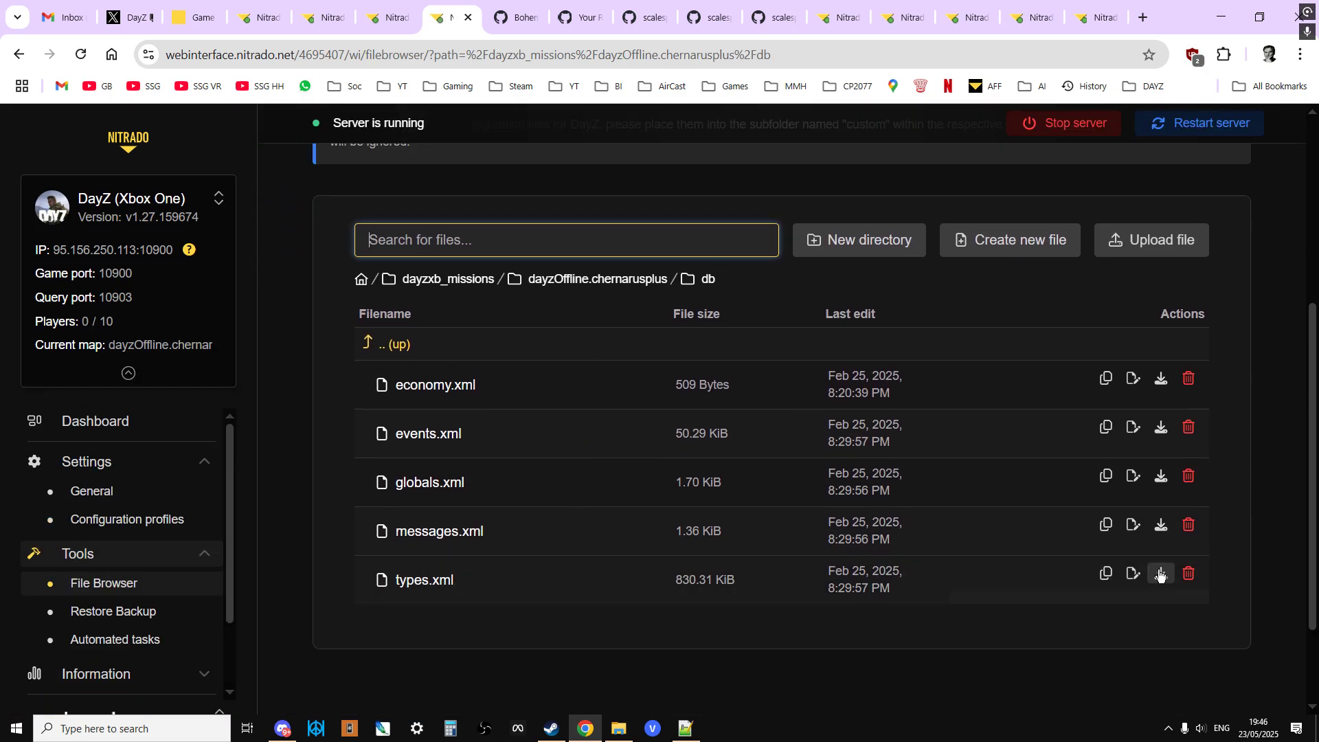
# Step: Find 'r12' in types.xml, select the R12 type line, then return to the browser
pyautogui.click(685, 729)
pyautogui.click(418, 219)
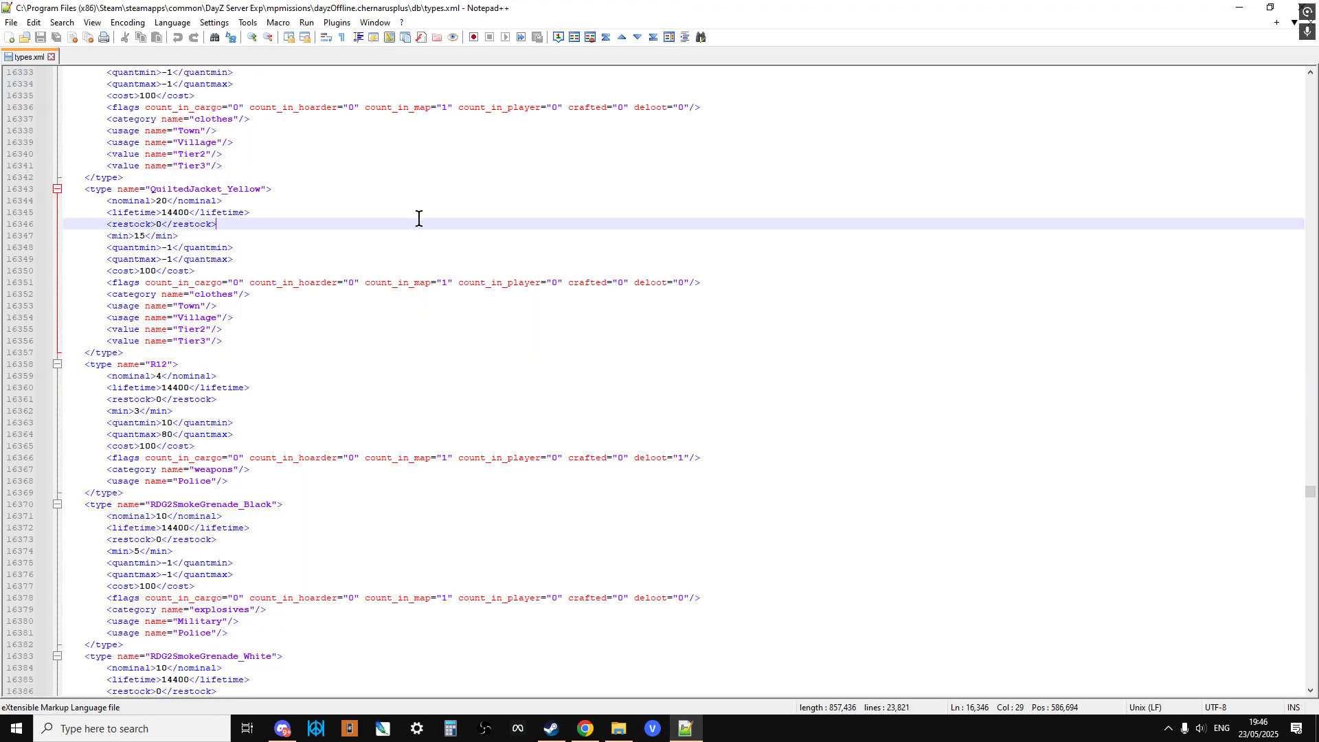
pyautogui.hotkey('ctrl', 'f')
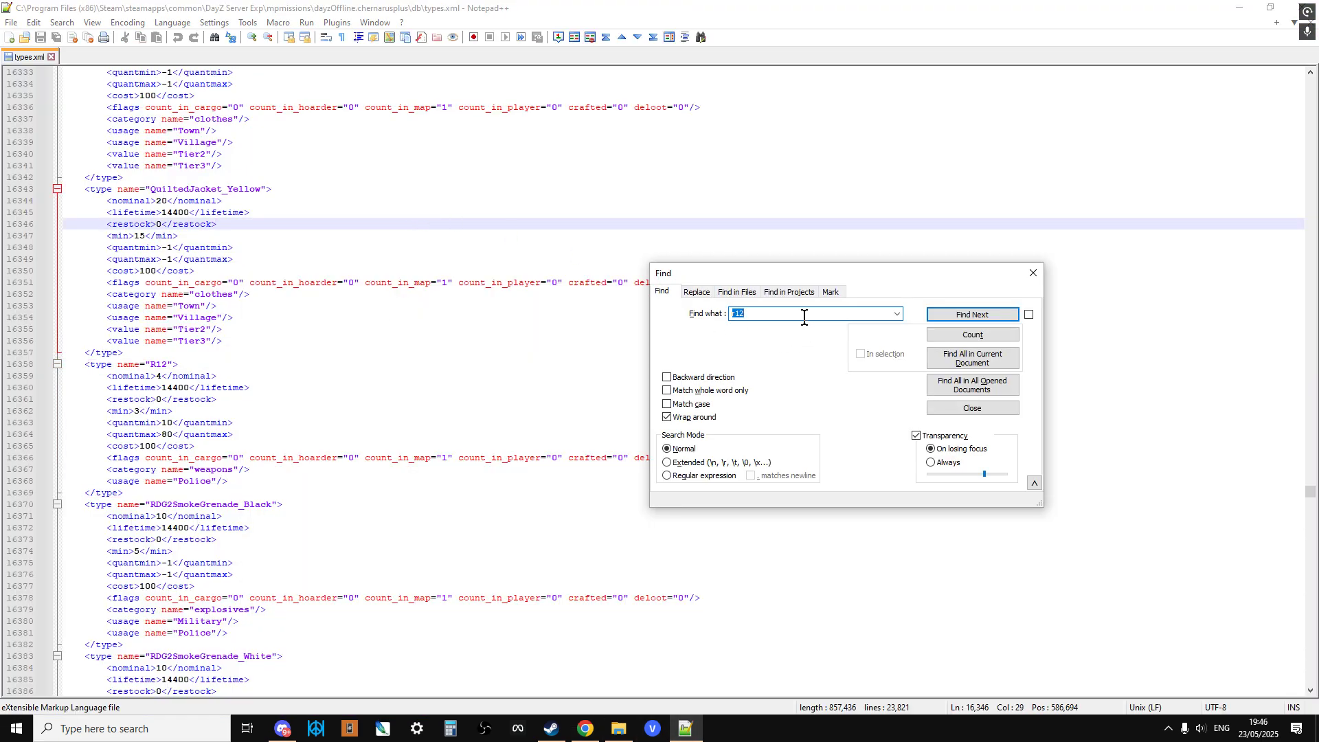
pyautogui.click(972, 314)
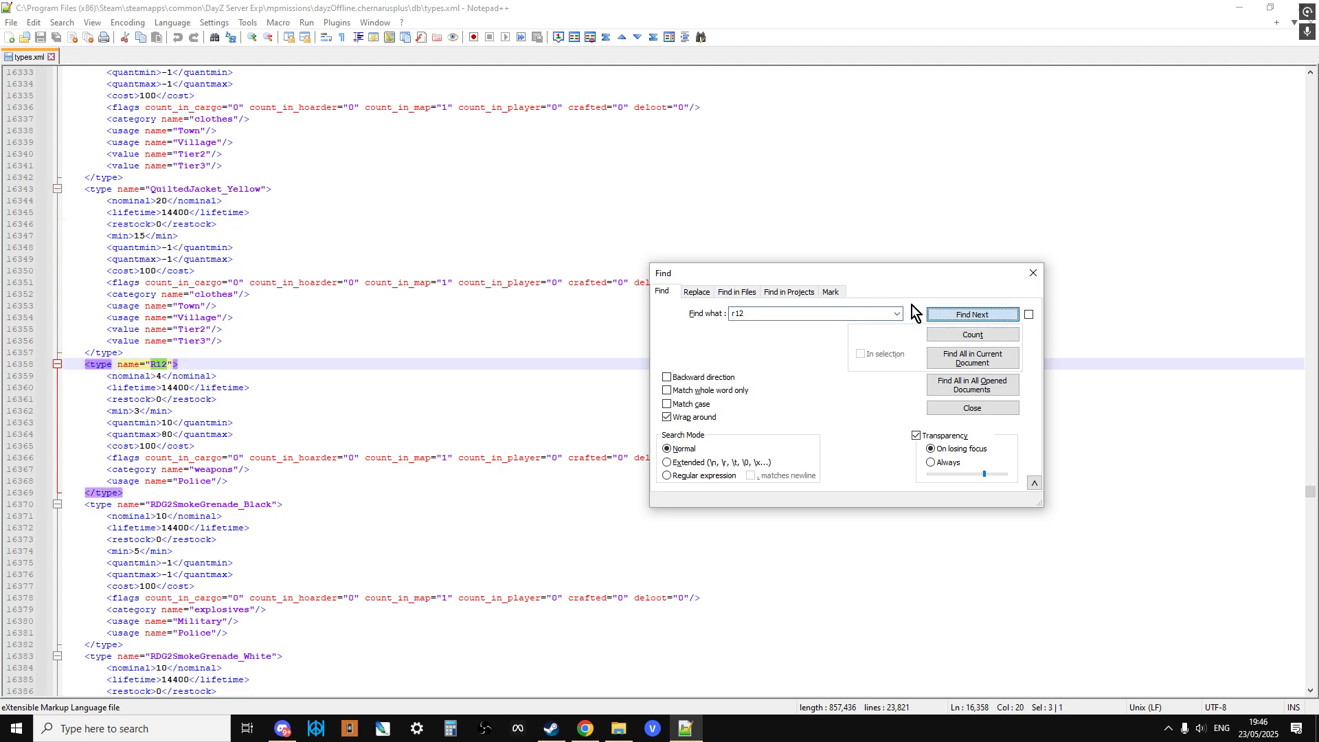
pyautogui.click(182, 364)
pyautogui.moveTo(183, 364); pyautogui.dragTo(60, 364)
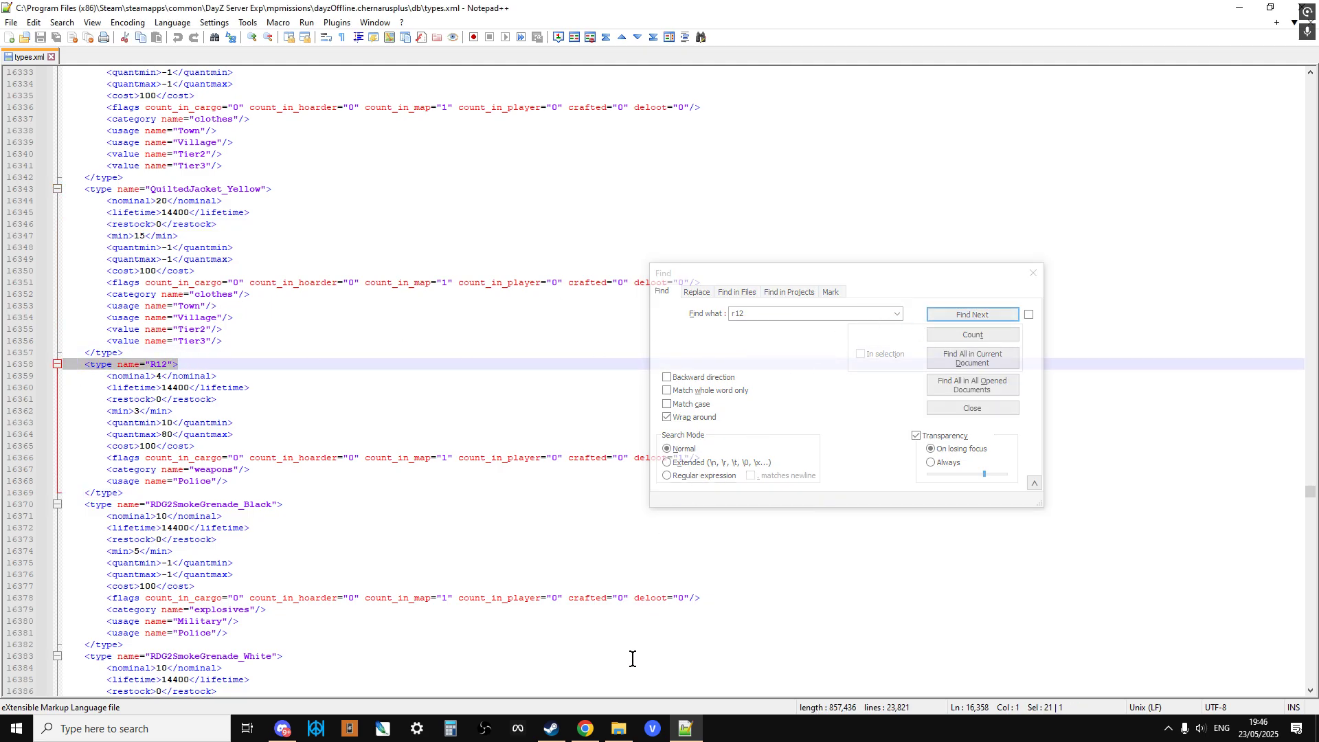
pyautogui.hotkey('alt', 'Tab')
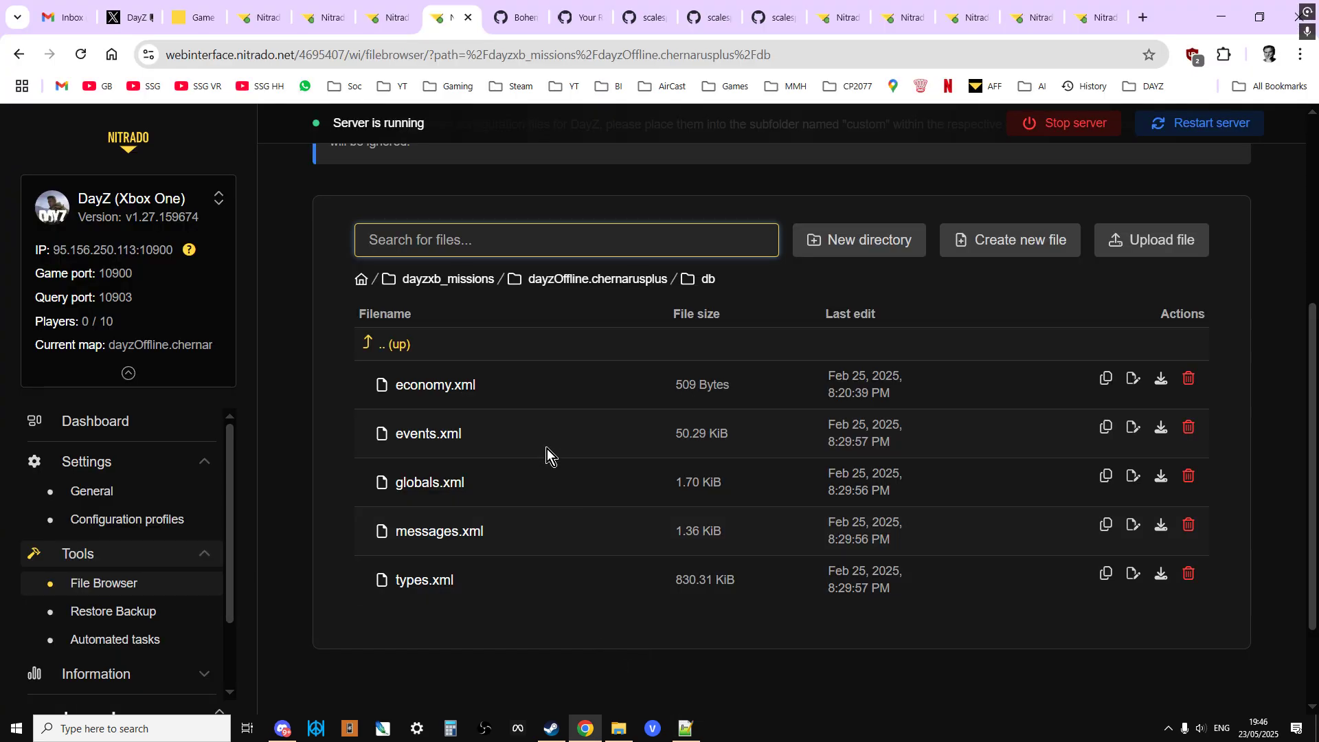
# Step: Turn Storage wipe on and back off in the server settings, then bring up Steam
pyautogui.click(261, 22)
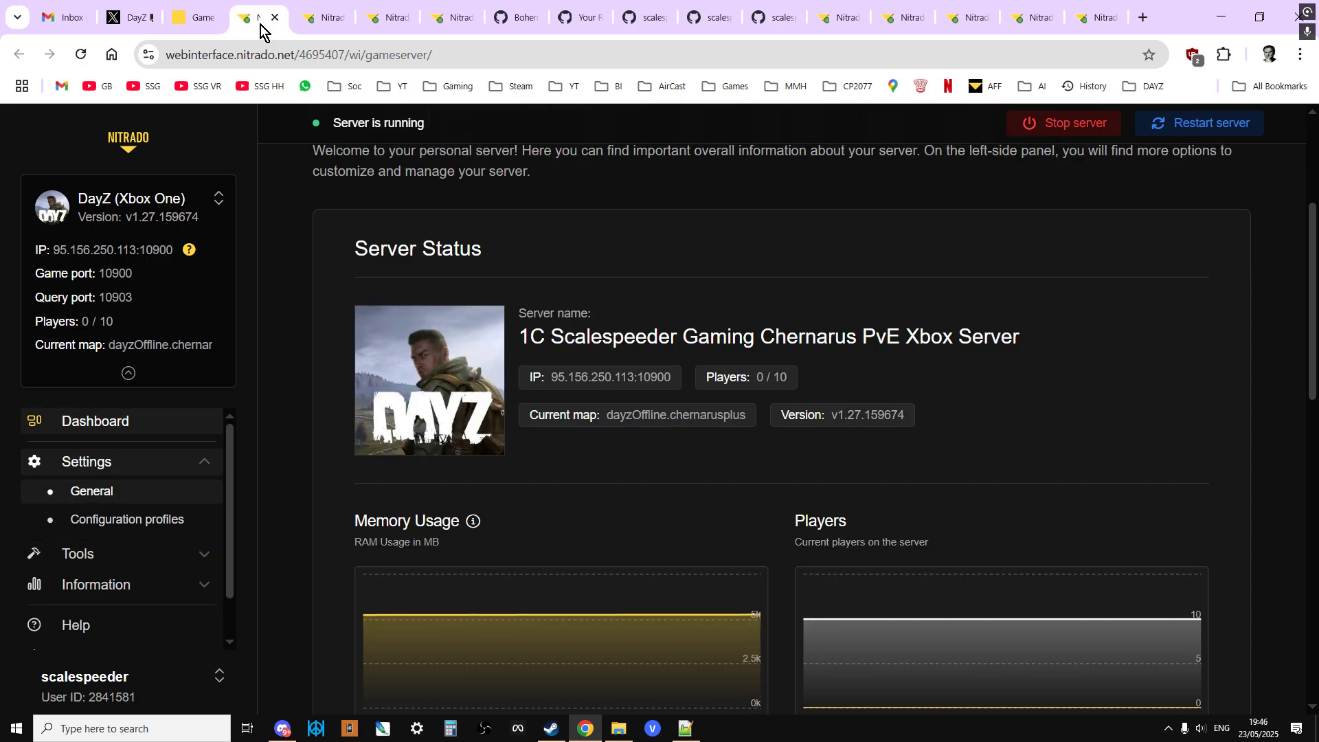
pyautogui.click(308, 25)
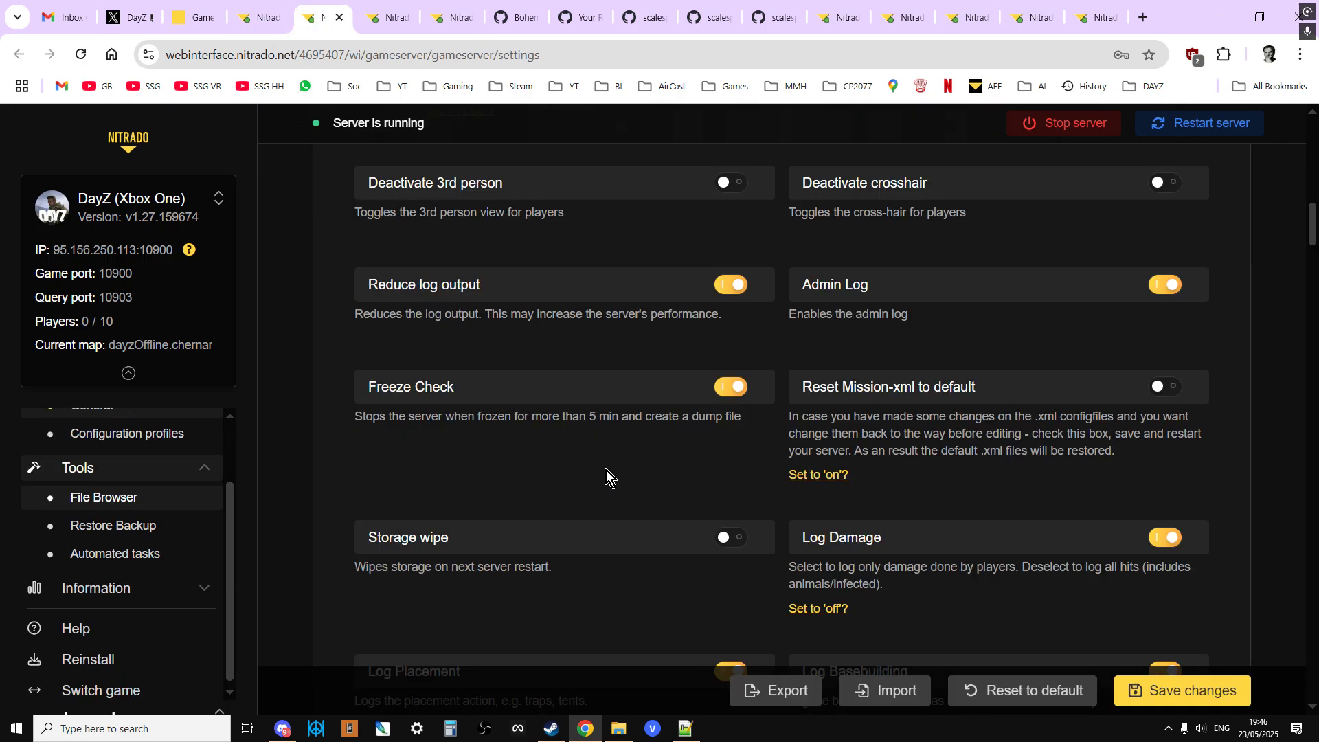
pyautogui.scroll(-1, 606, 474)
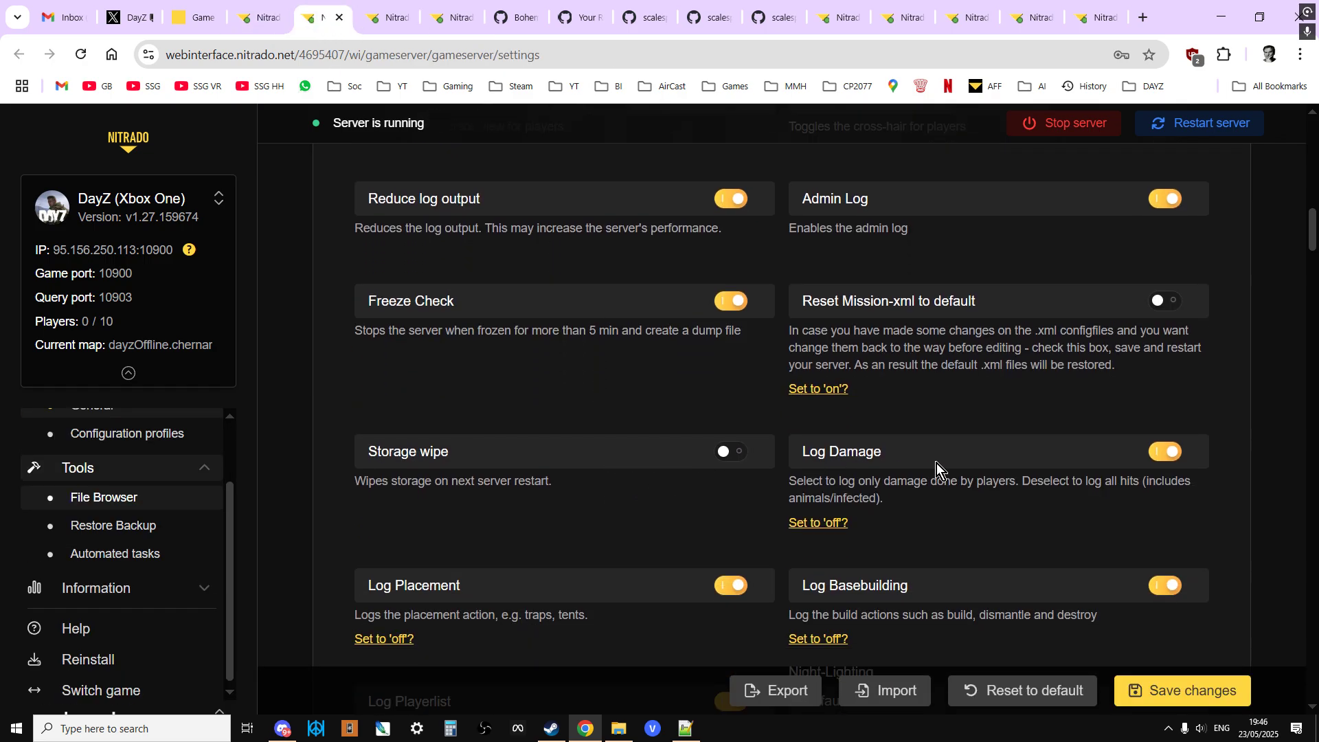
pyautogui.click(733, 455)
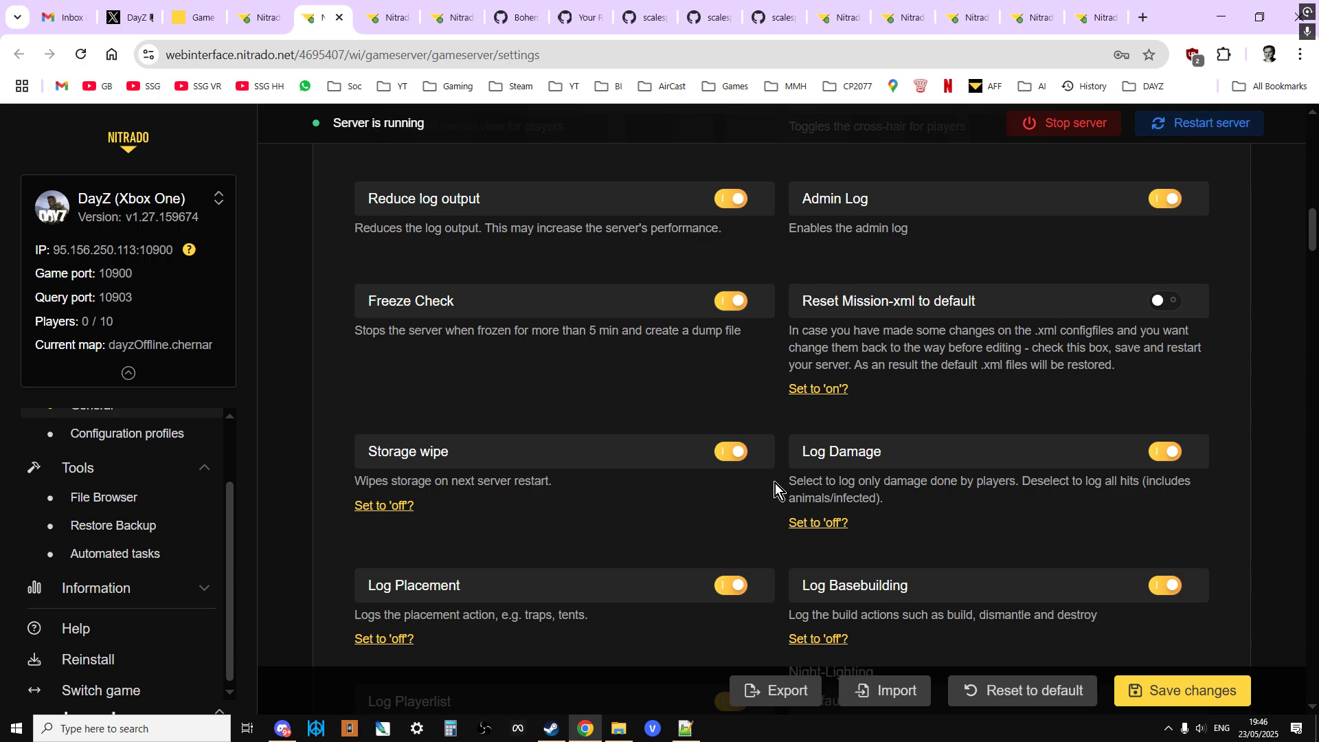
pyautogui.click(723, 456)
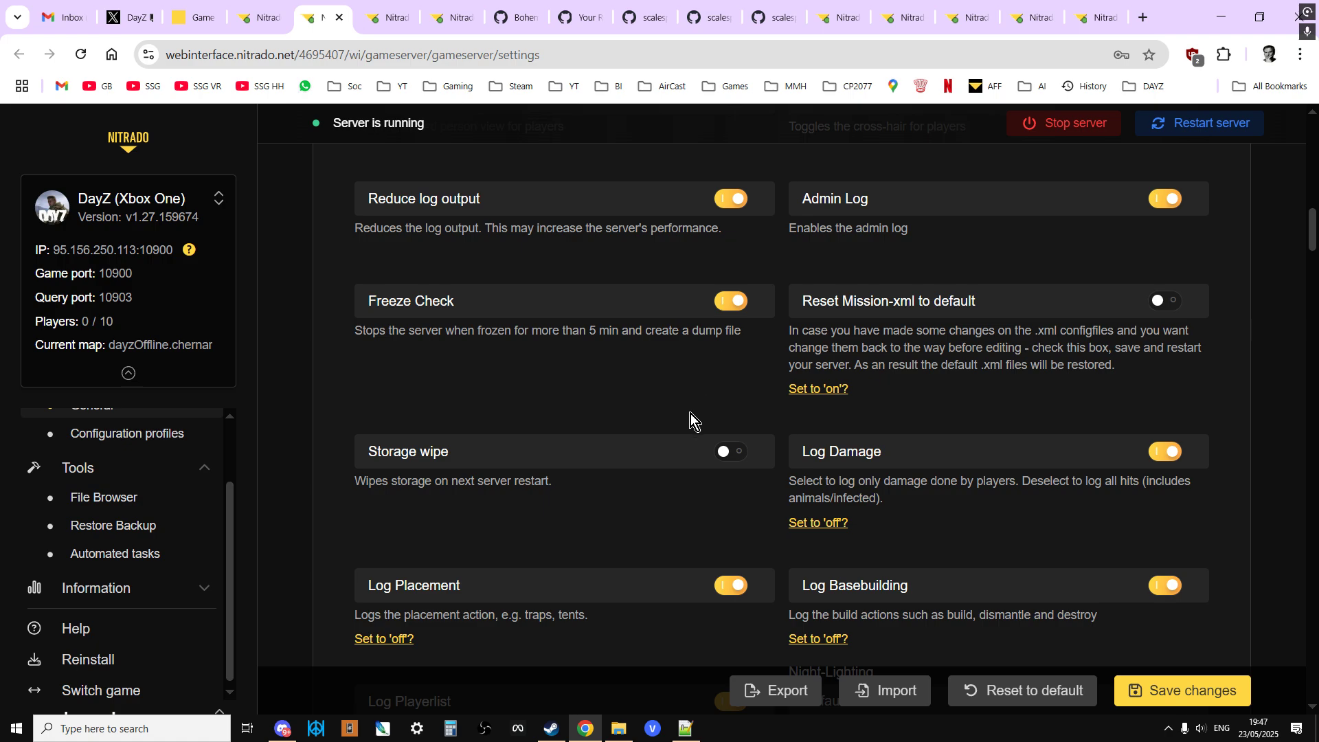
pyautogui.click(552, 729)
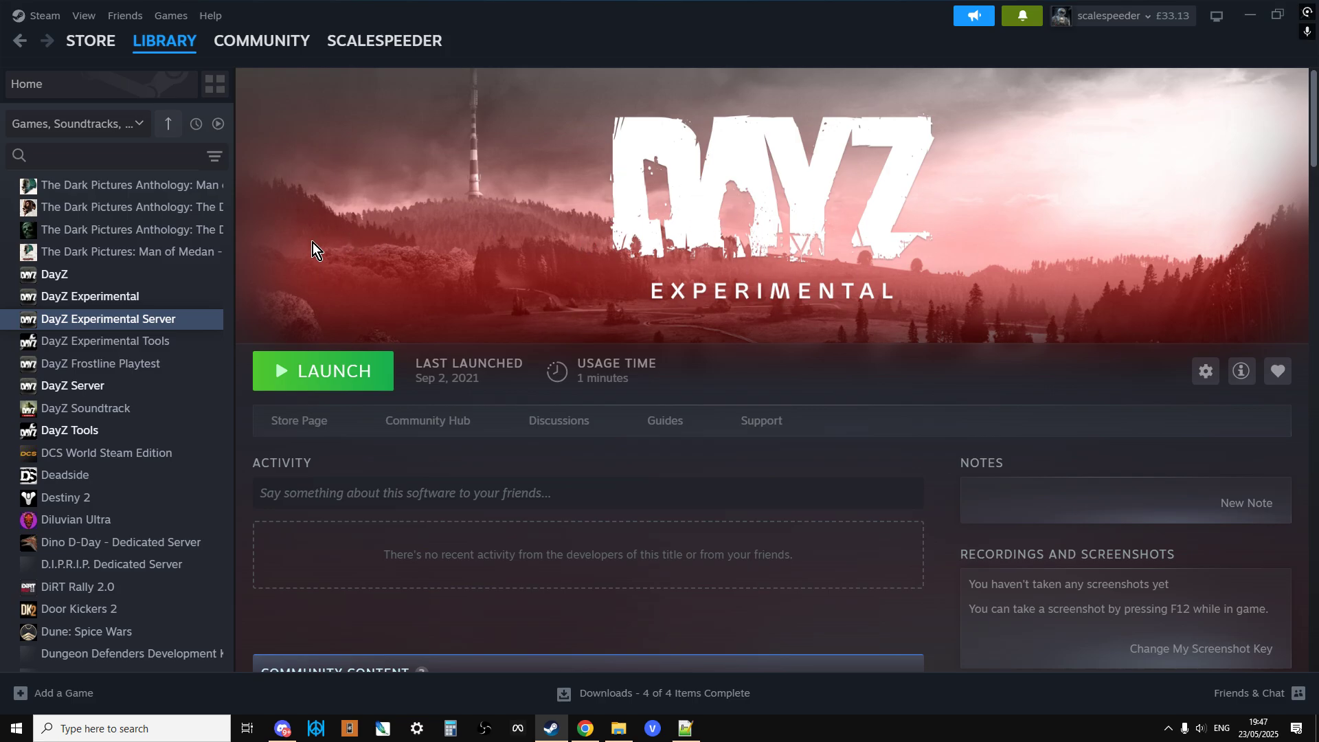
# Step: Adjust the library filter and scroll down to DayZ Experimental Server
pyautogui.click(127, 125)
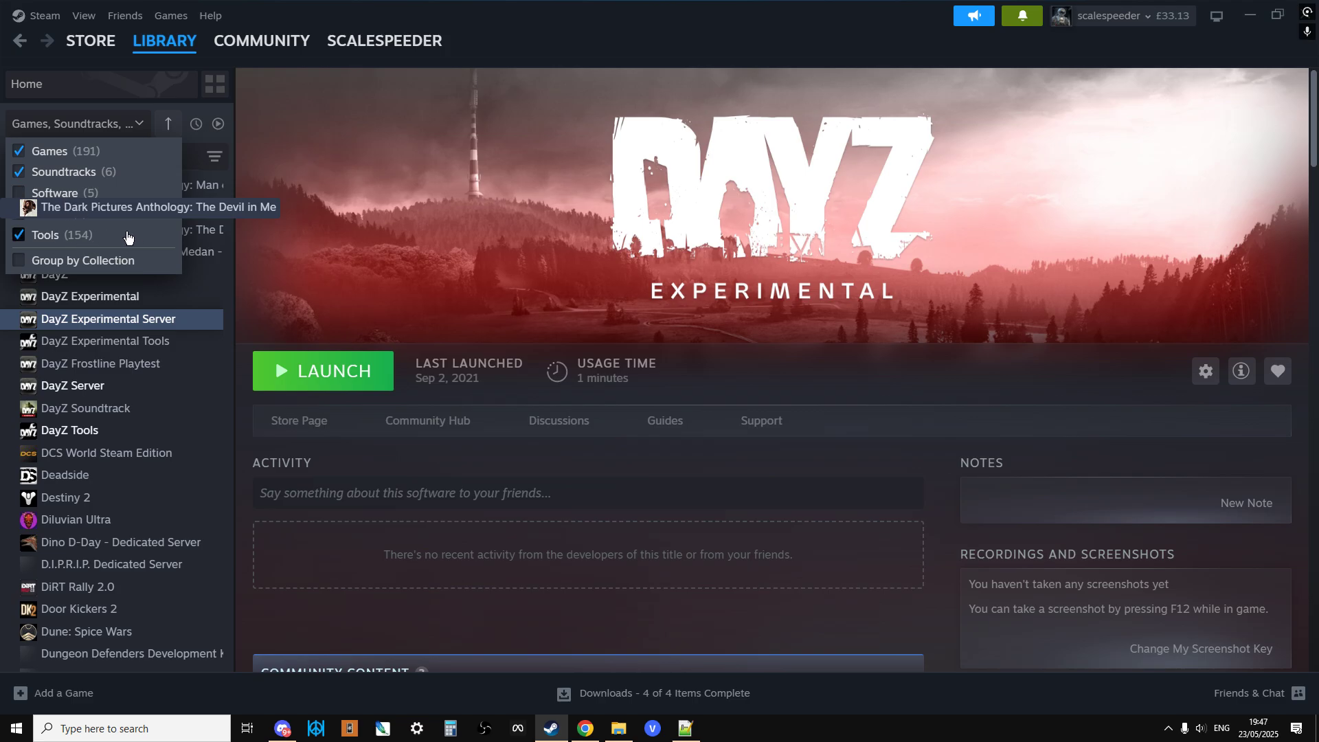
pyautogui.click(165, 127)
pyautogui.click(165, 126)
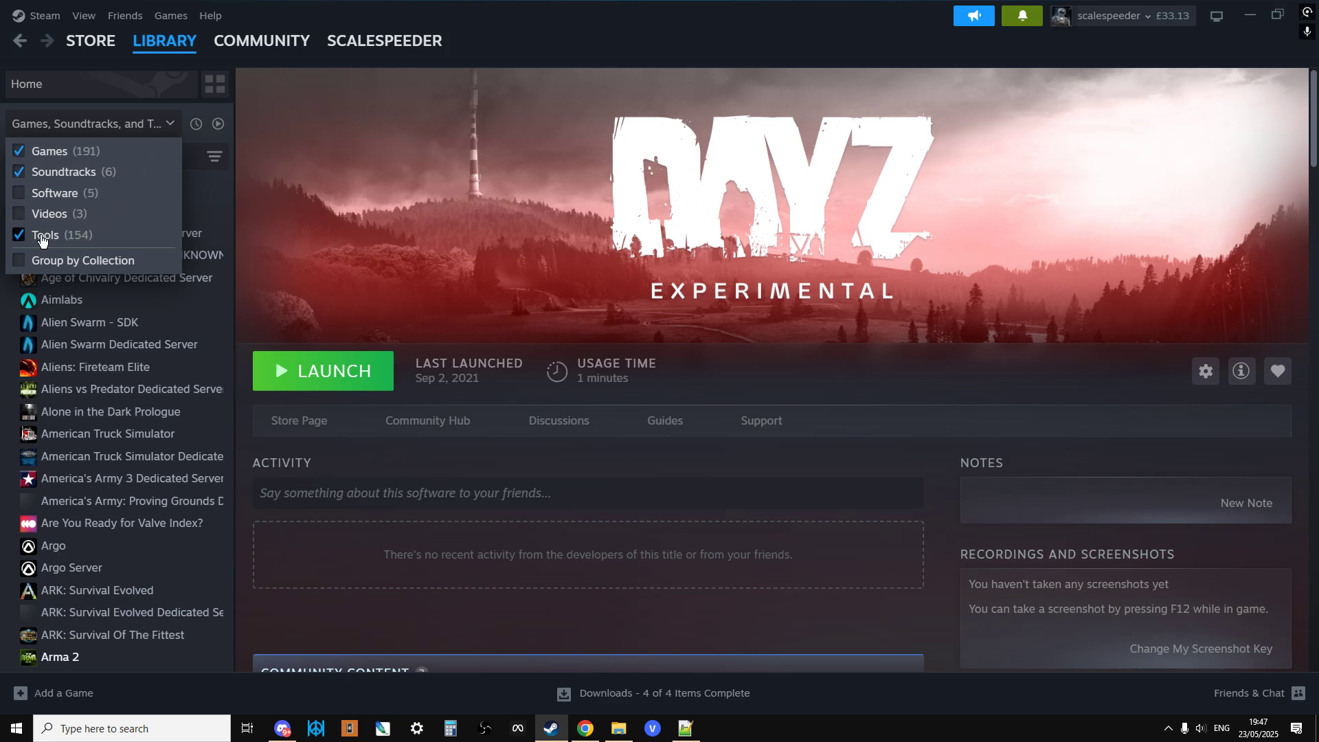
pyautogui.click(167, 124)
pyautogui.scroll(-20, 123, 300)
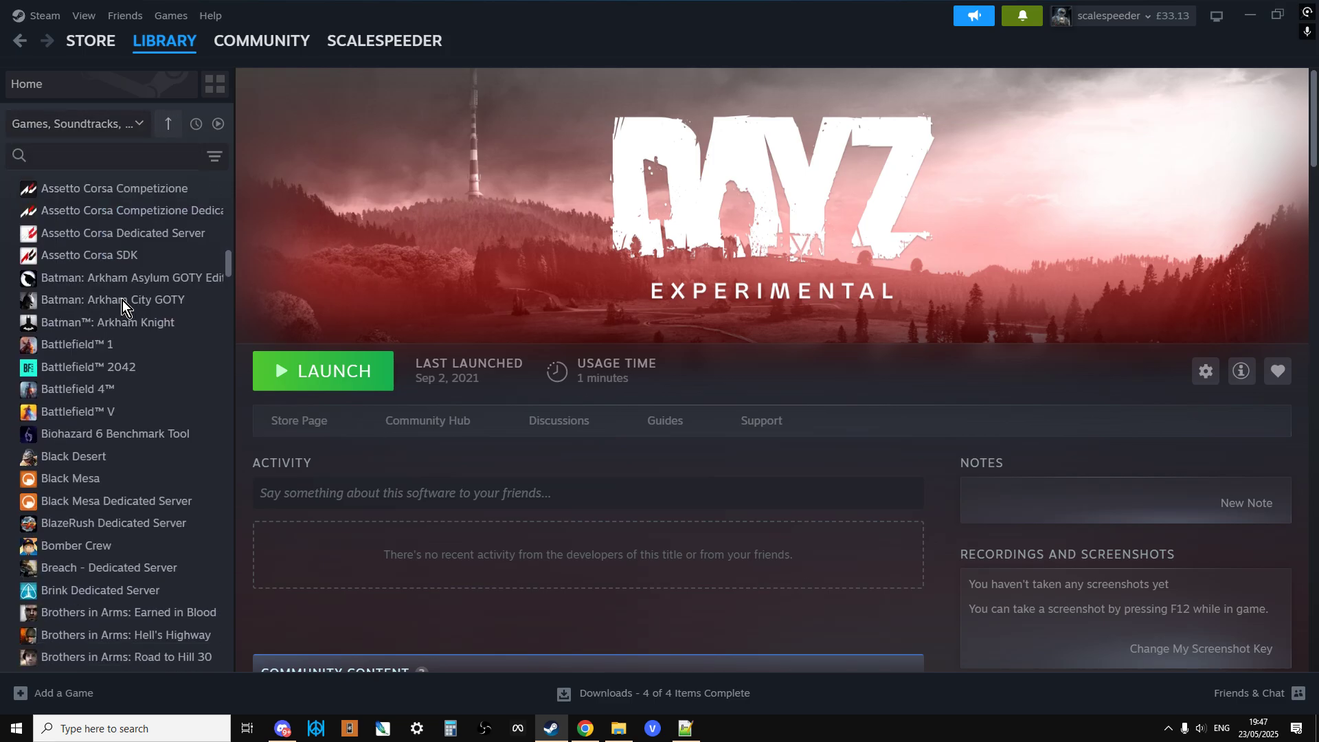
pyautogui.scroll(-4, 129, 298)
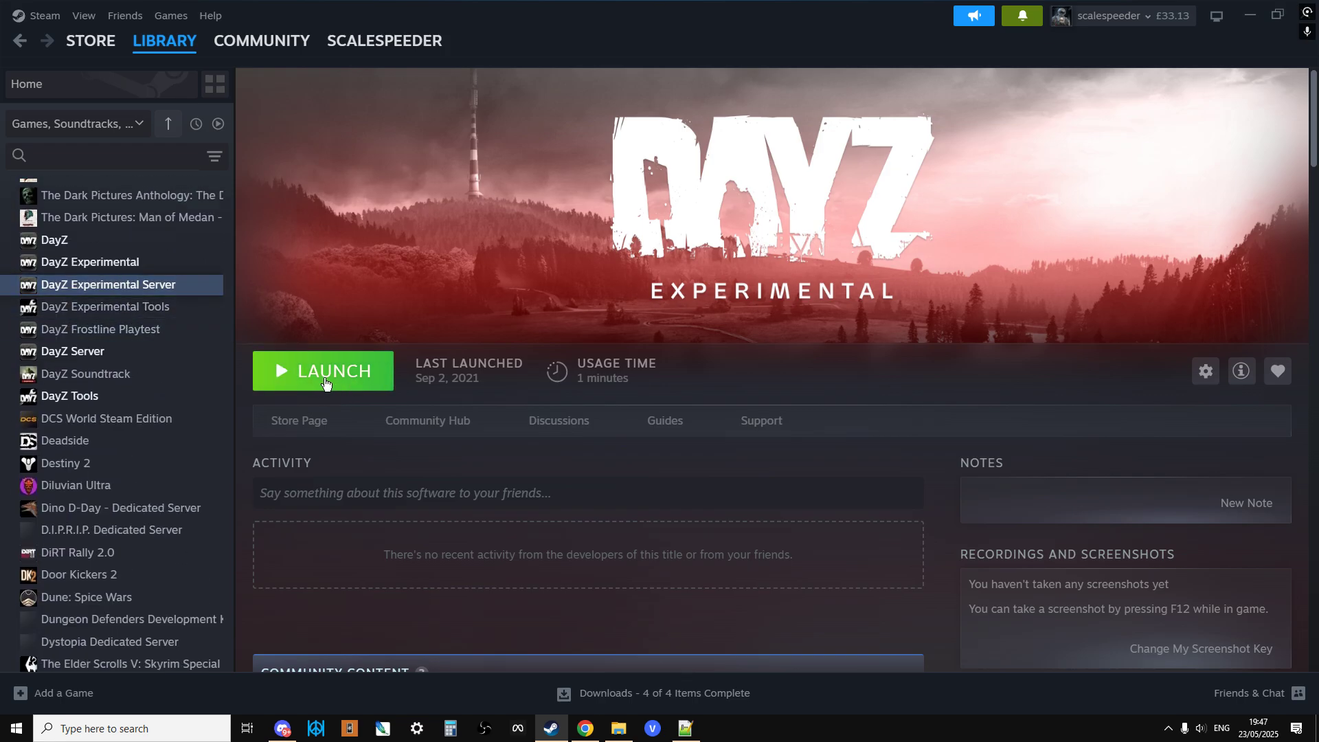
# Step: In File Explorer, go up to the steamapps common folder, then return to Steam
pyautogui.click(619, 730)
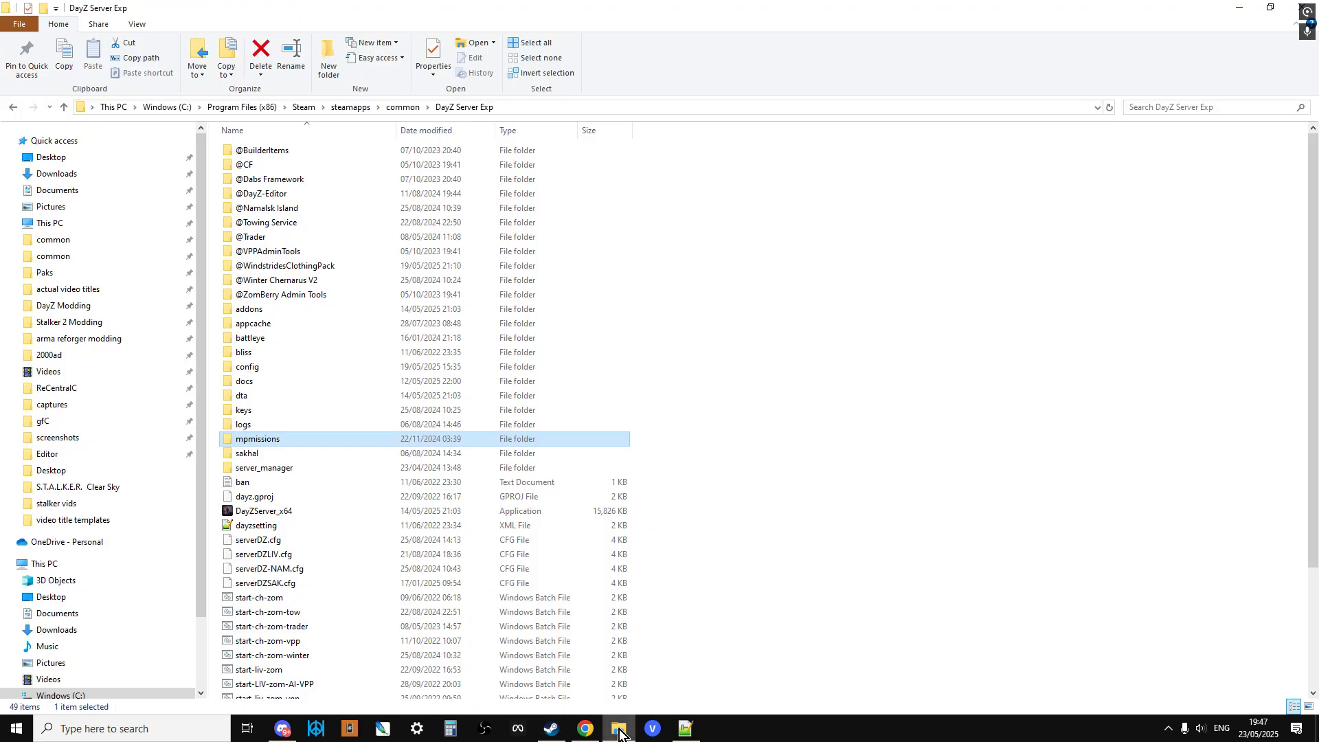
pyautogui.click(63, 107)
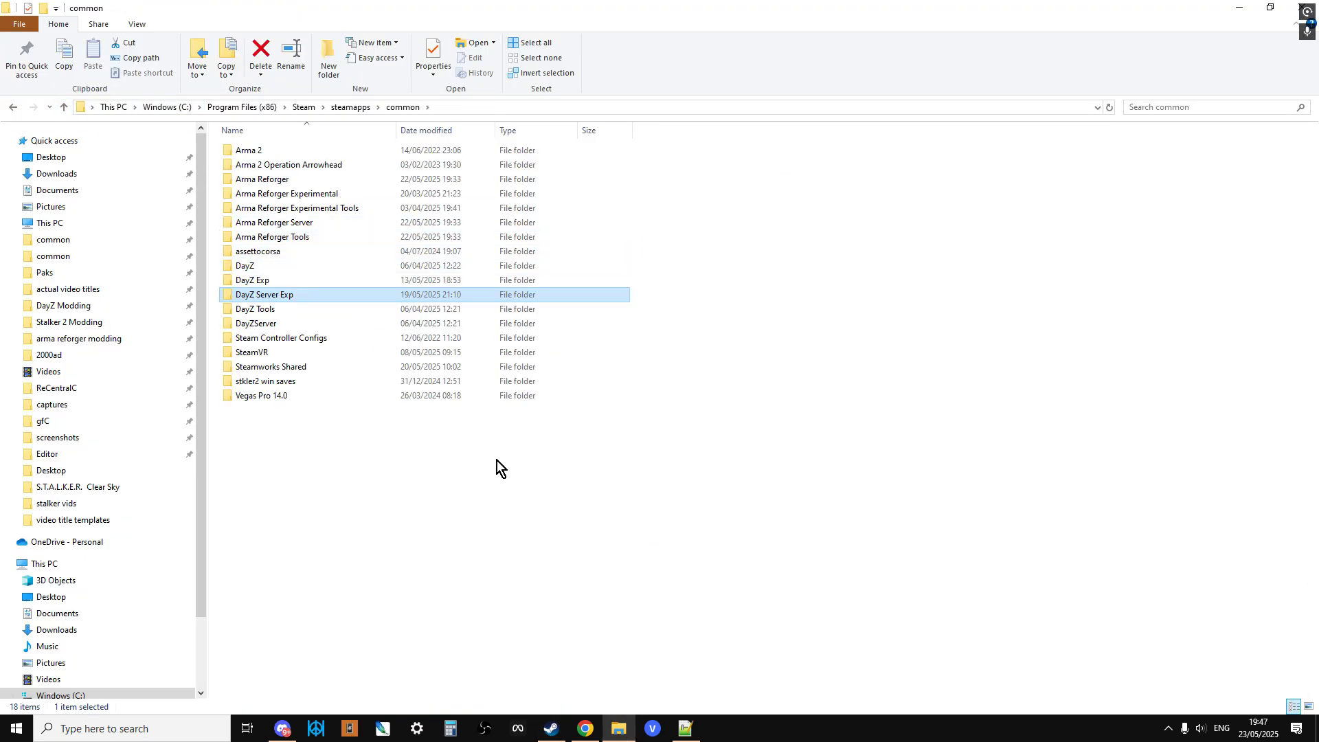
pyautogui.click(555, 732)
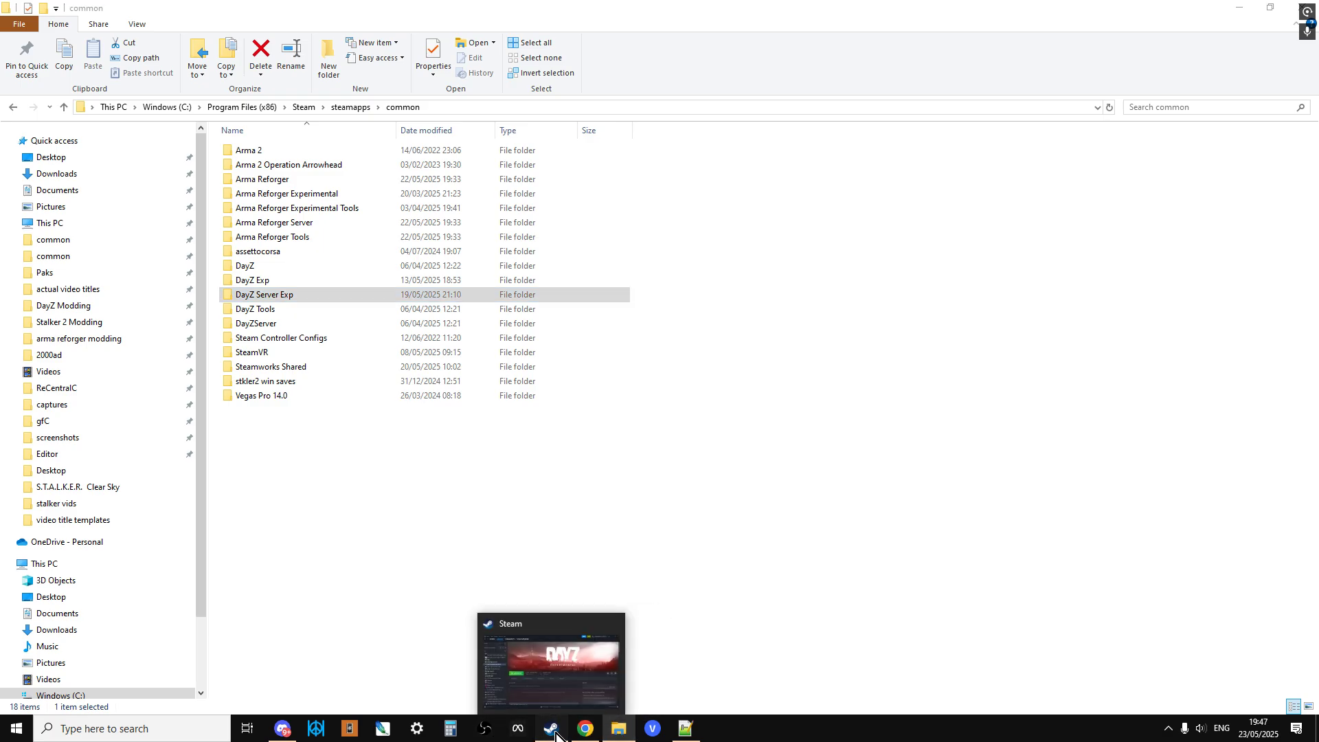
# Step: Browse DayZ Experimental Server's local files, open mpmissions, then return to the browser
pyautogui.rightClick(126, 283)
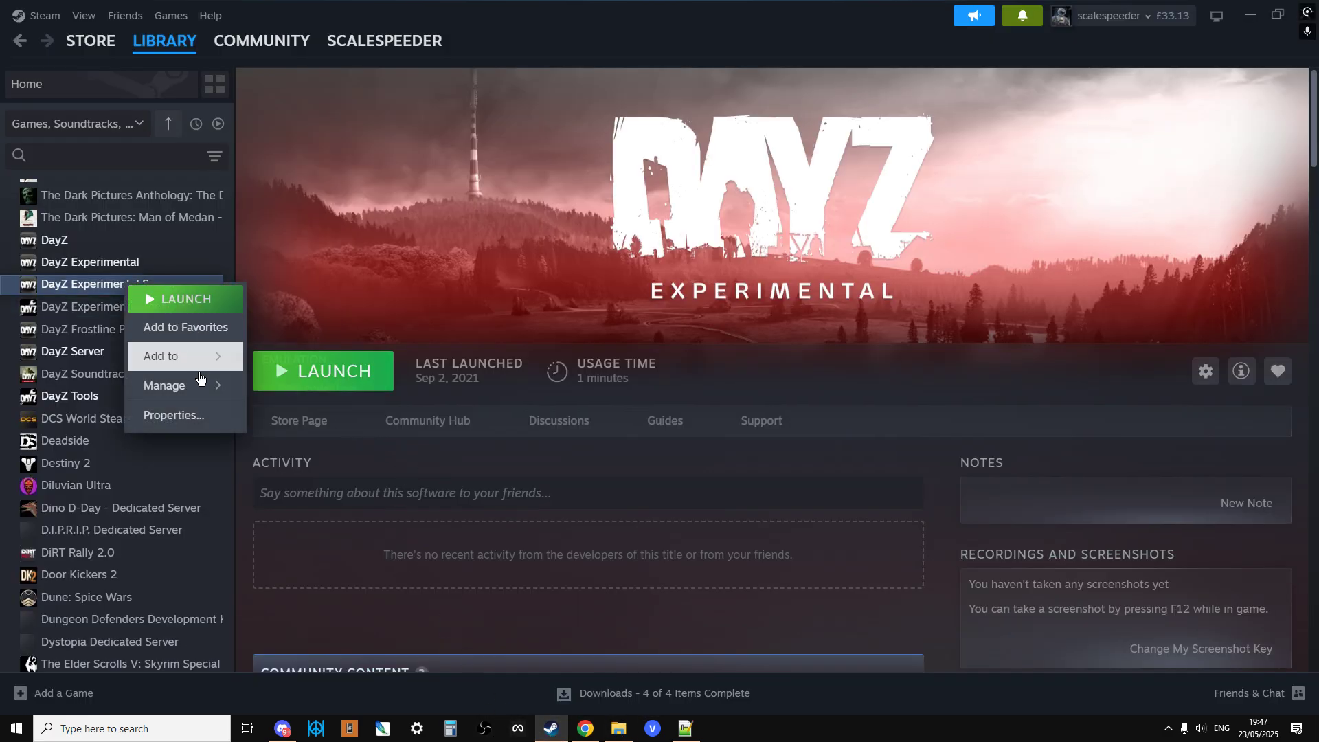
pyautogui.moveTo(201, 382)
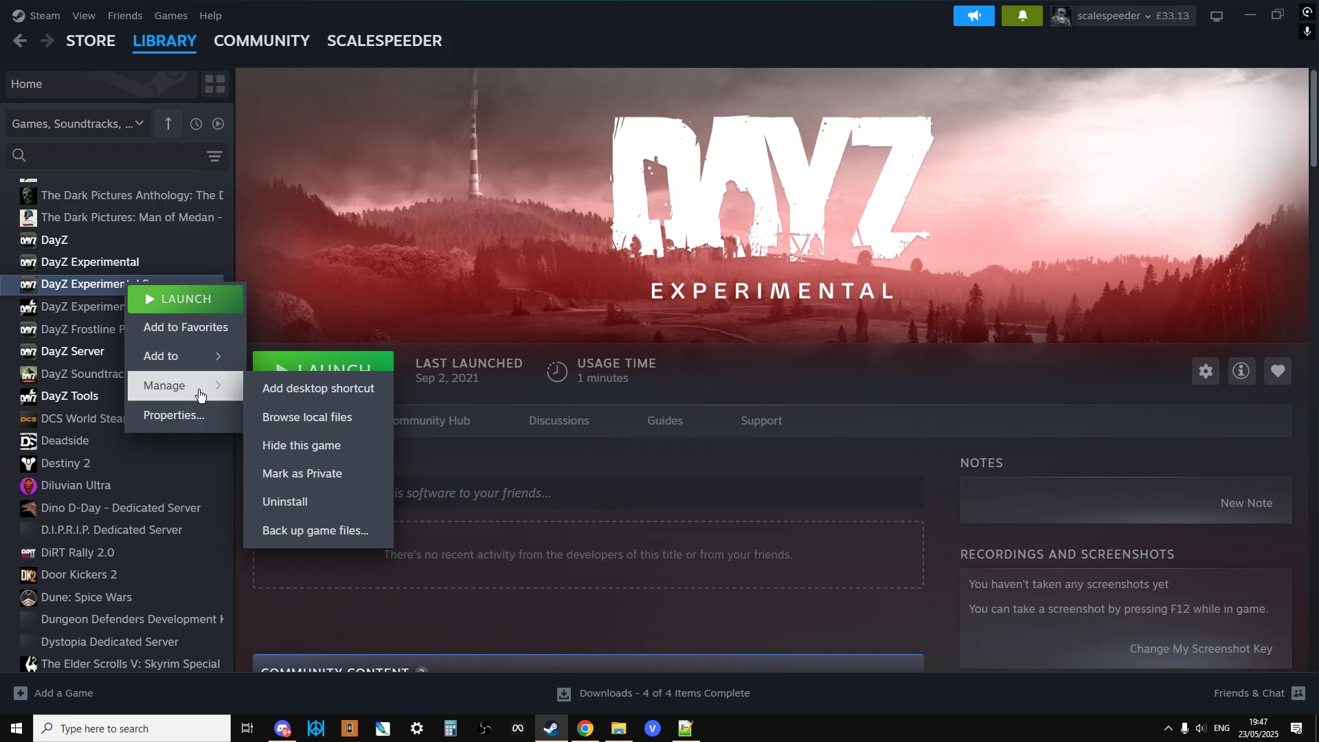
pyautogui.click(308, 417)
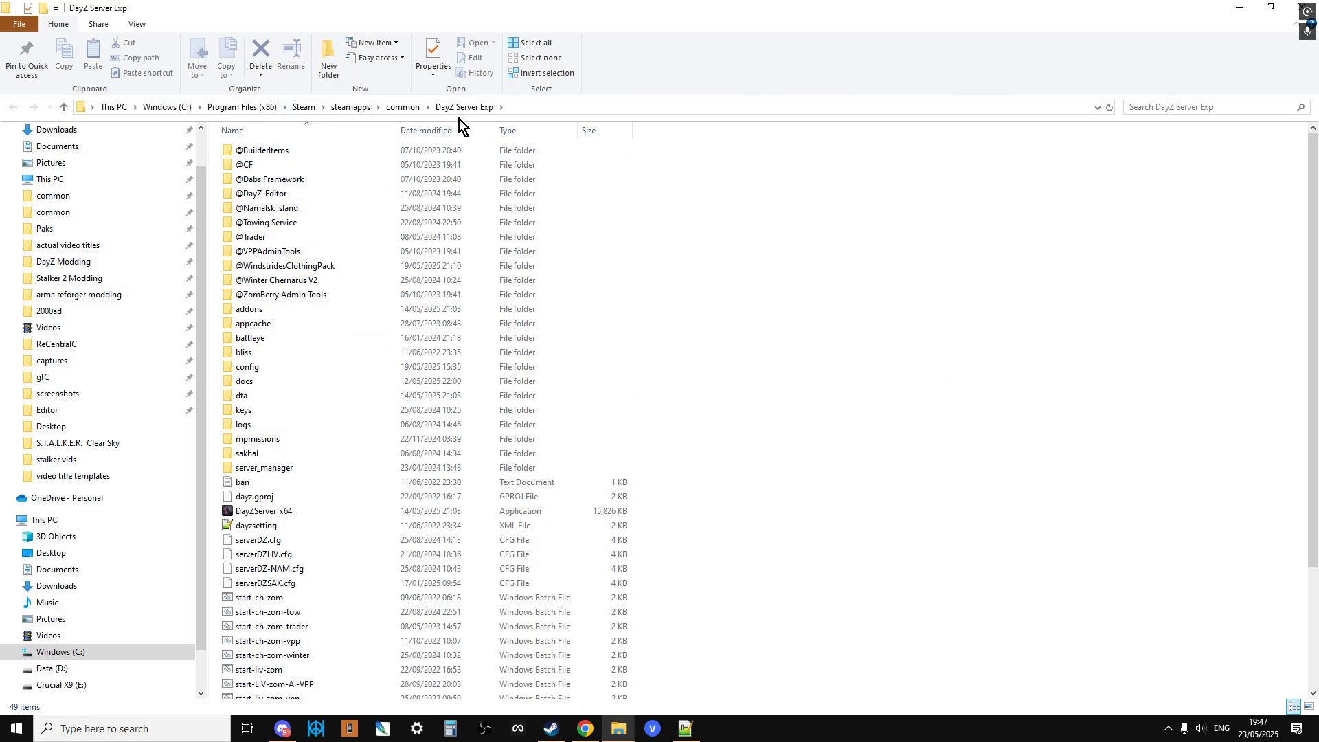
pyautogui.doubleClick(277, 439)
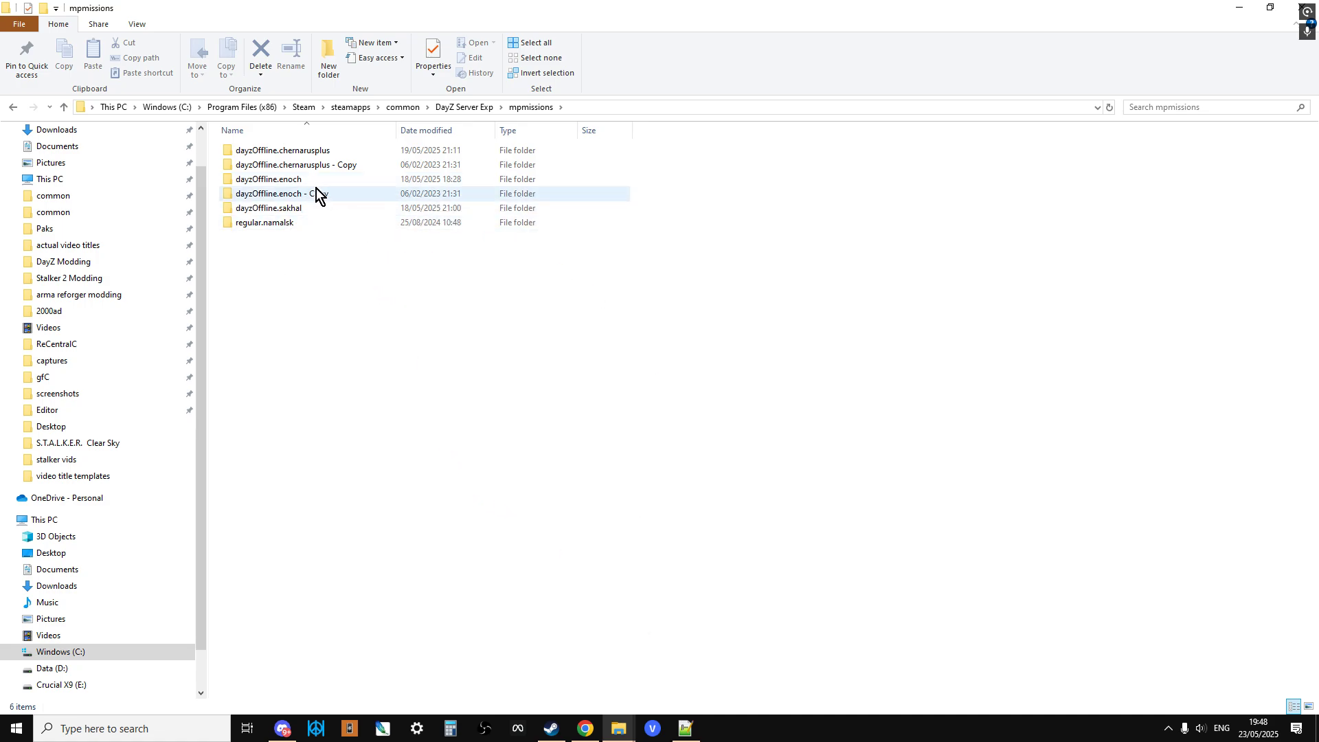
pyautogui.click(586, 729)
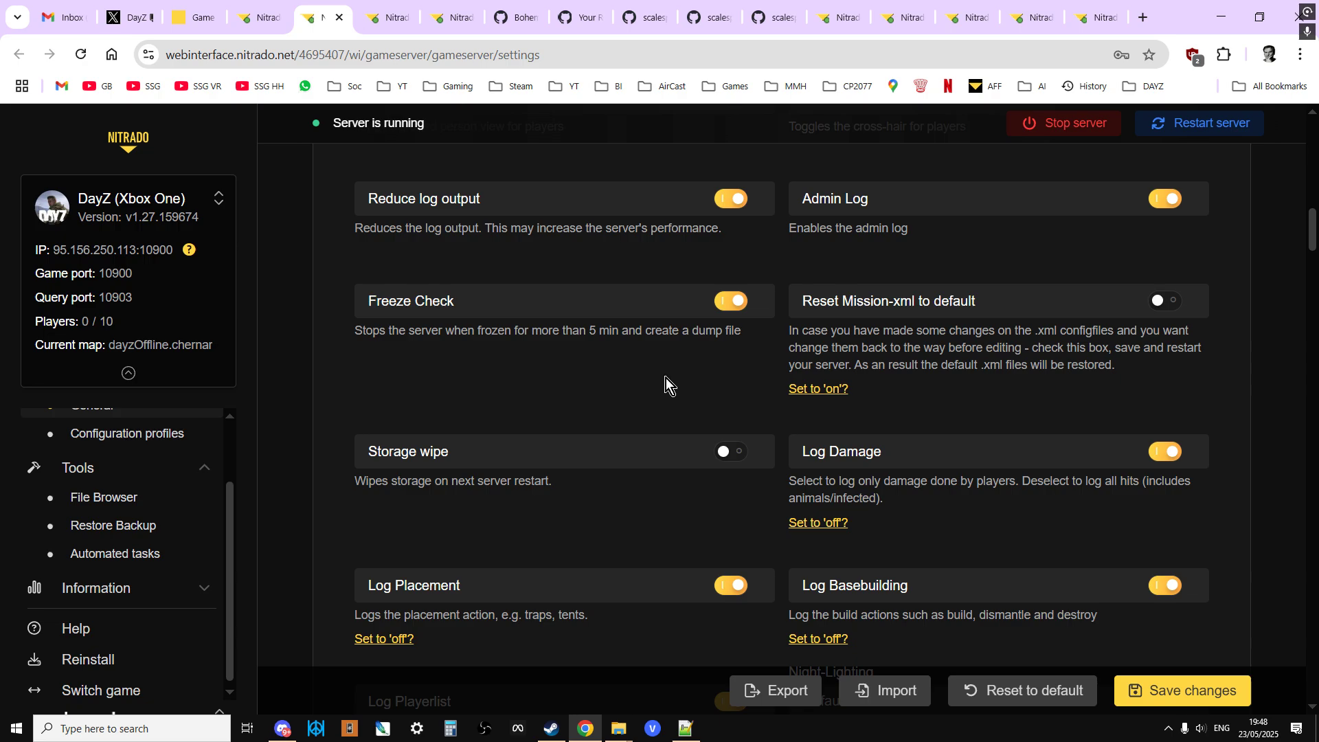
# Step: Move from the Nitrado File Browser and db folder pages to the DayZ-Central-Economy GitHub repository
pyautogui.click(393, 17)
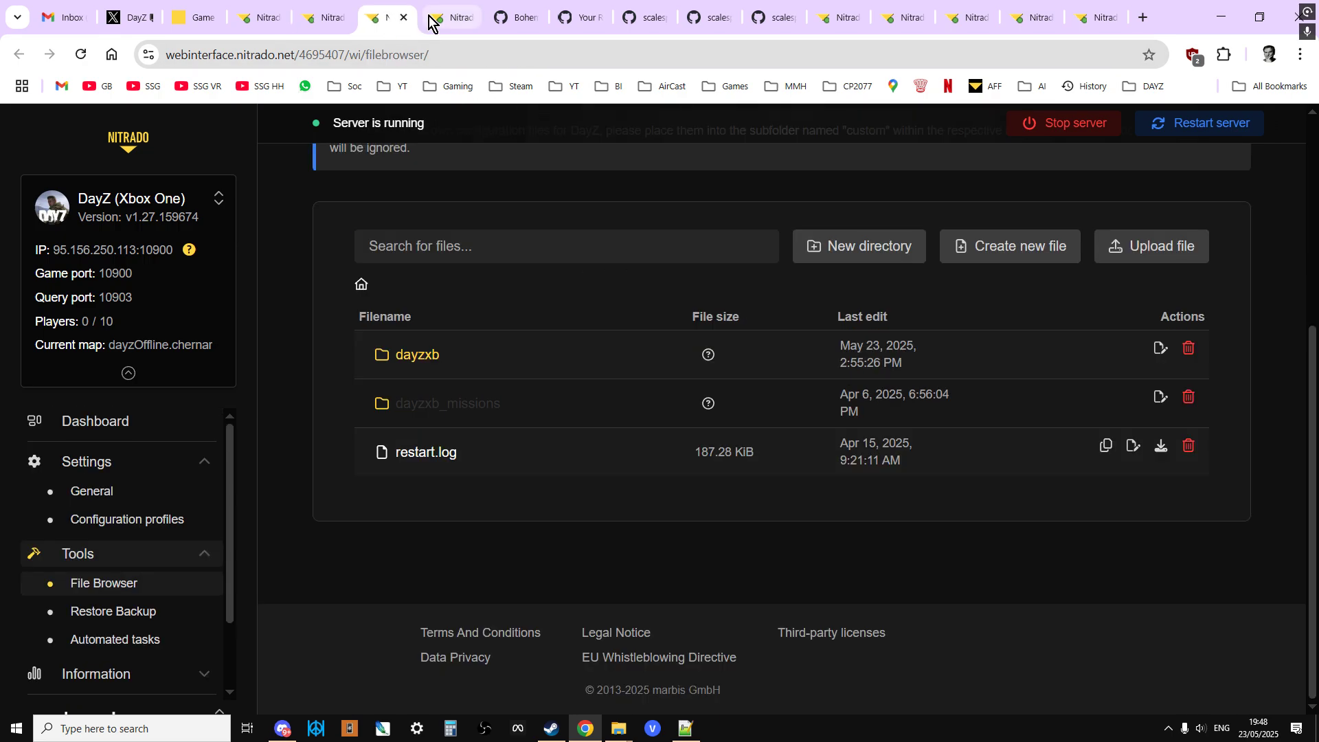
pyautogui.click(435, 20)
pyautogui.click(510, 20)
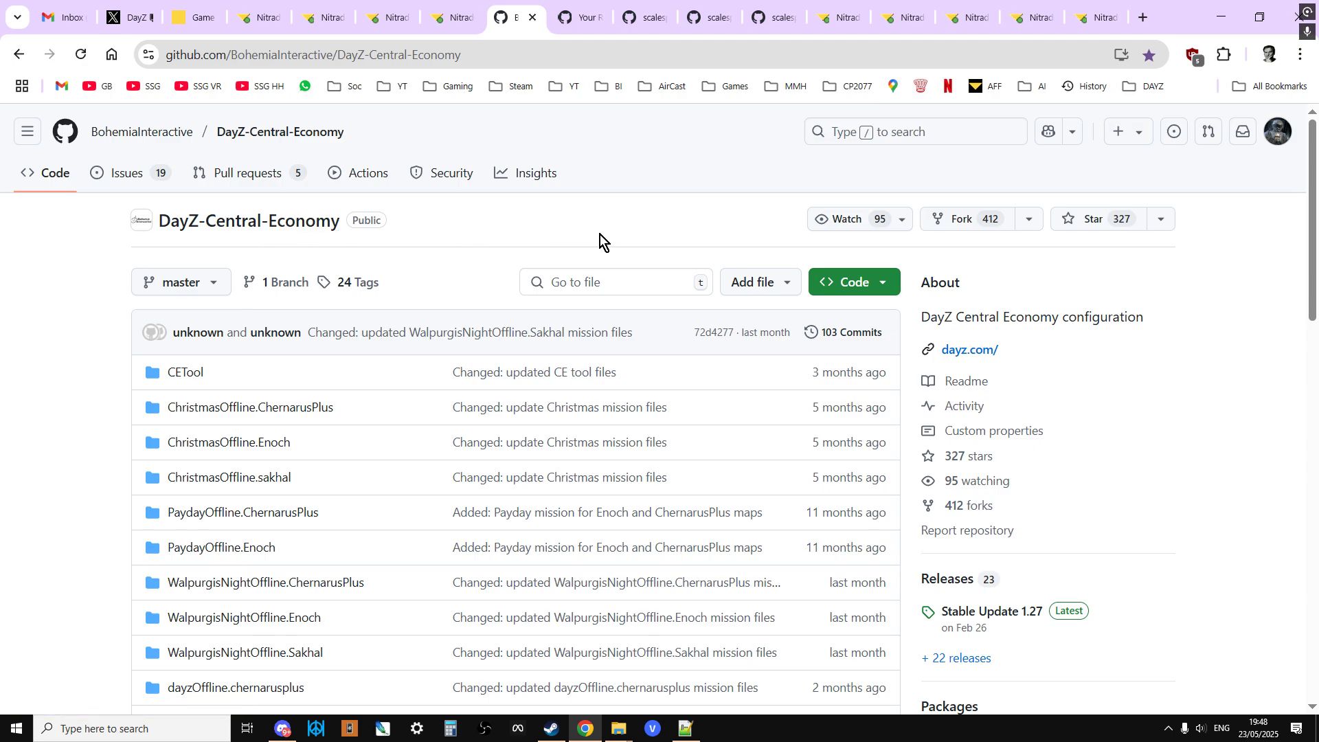
pyautogui.scroll(-1, 770, 450)
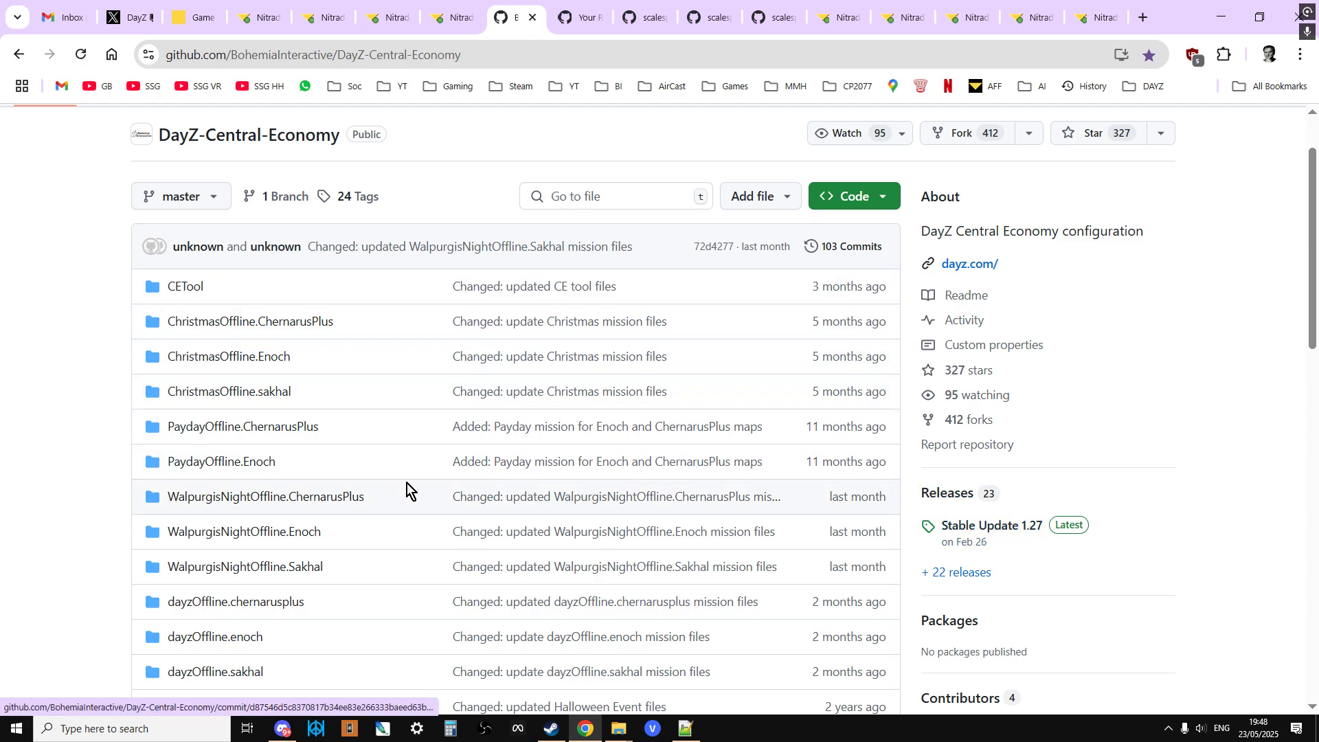
pyautogui.scroll(-2, 321, 454)
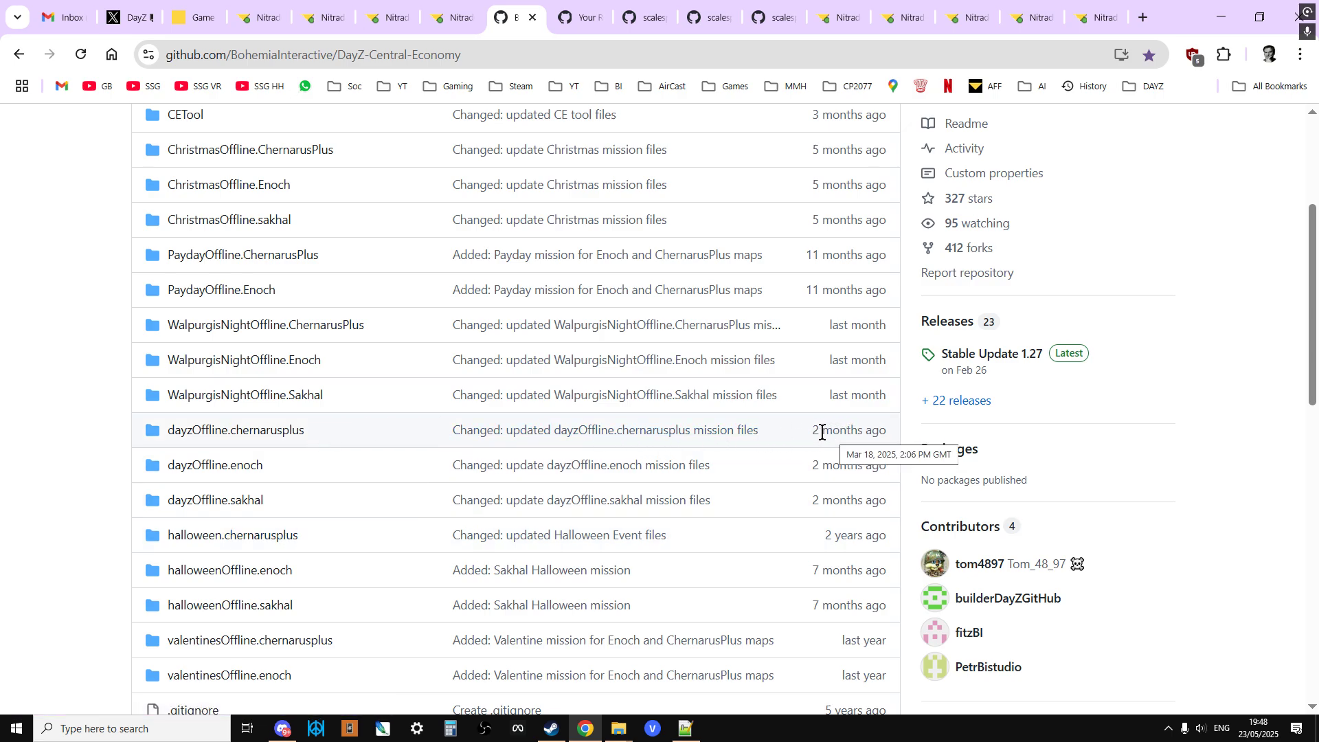
pyautogui.scroll(3, 762, 440)
pyautogui.scroll(-2, 742, 384)
pyautogui.scroll(2, 825, 371)
pyautogui.click(863, 284)
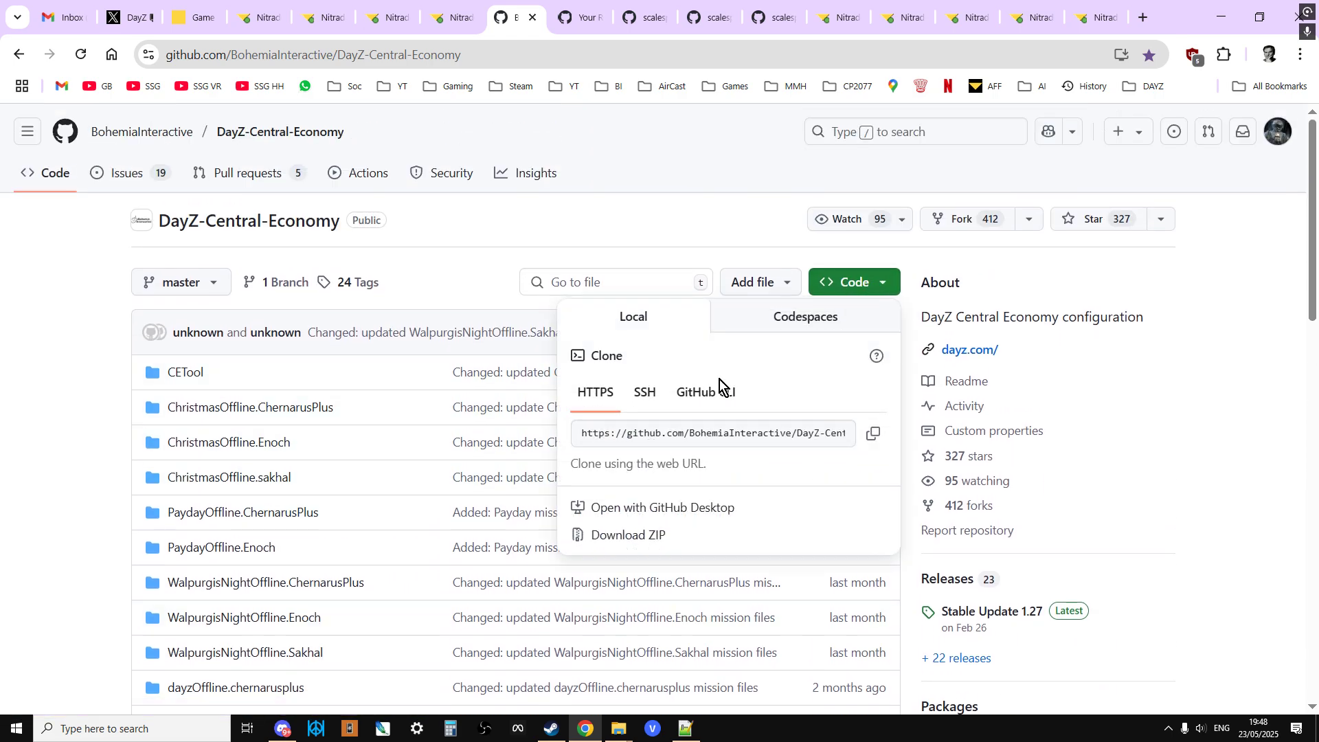
pyautogui.click(64, 521)
pyautogui.scroll(-3, 62, 527)
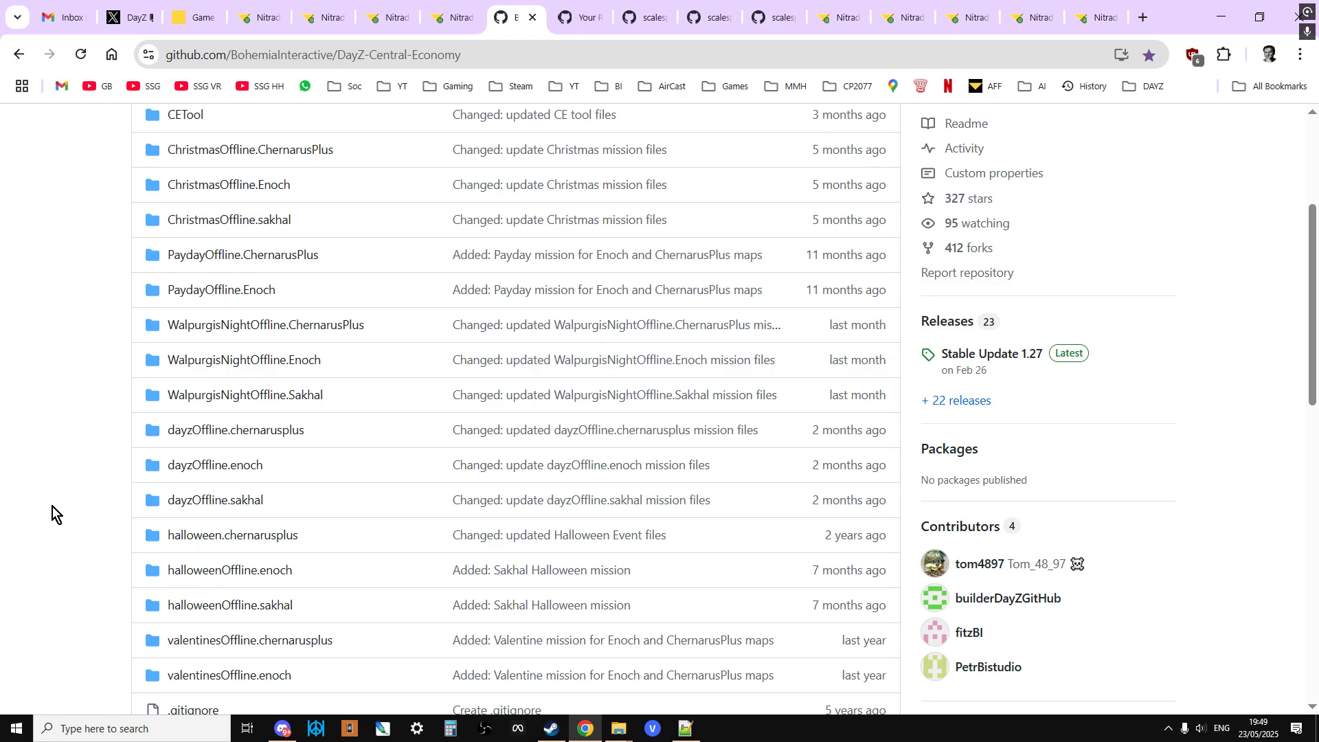
pyautogui.scroll(1, 52, 513)
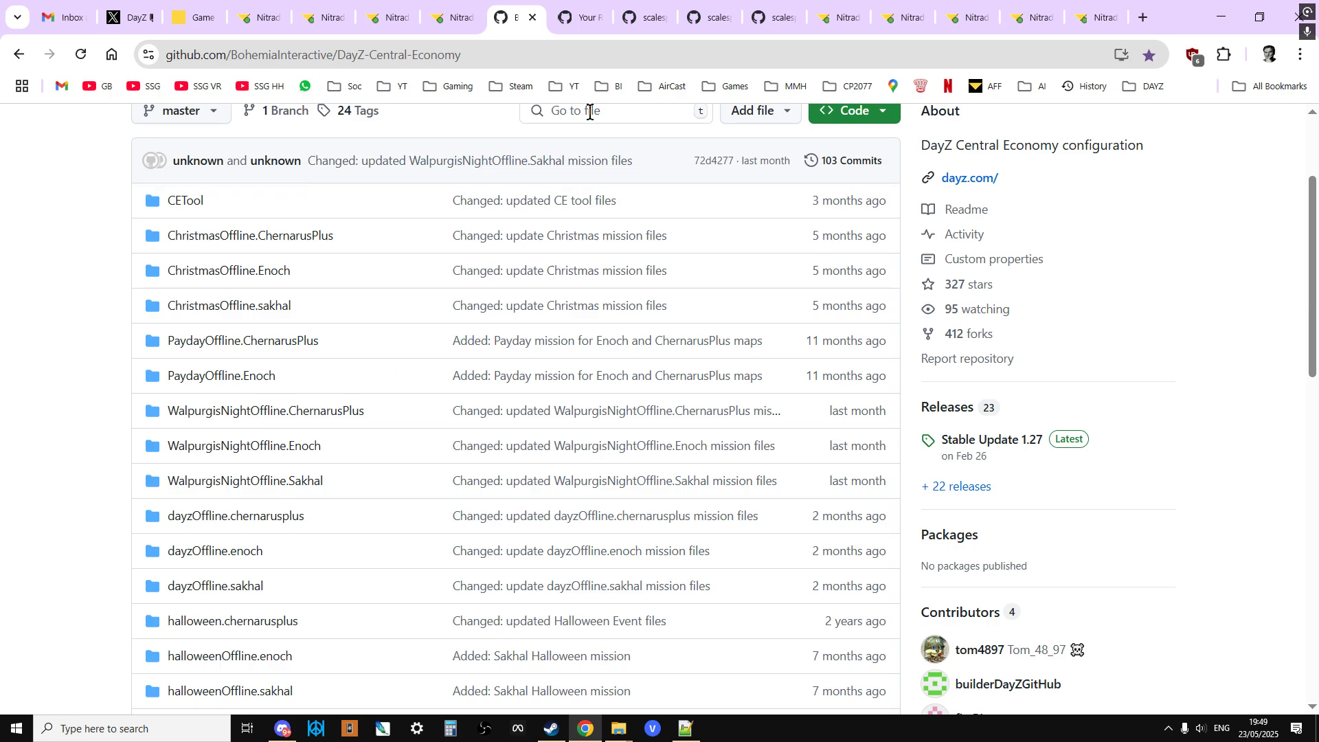
pyautogui.scroll(3, 29, 533)
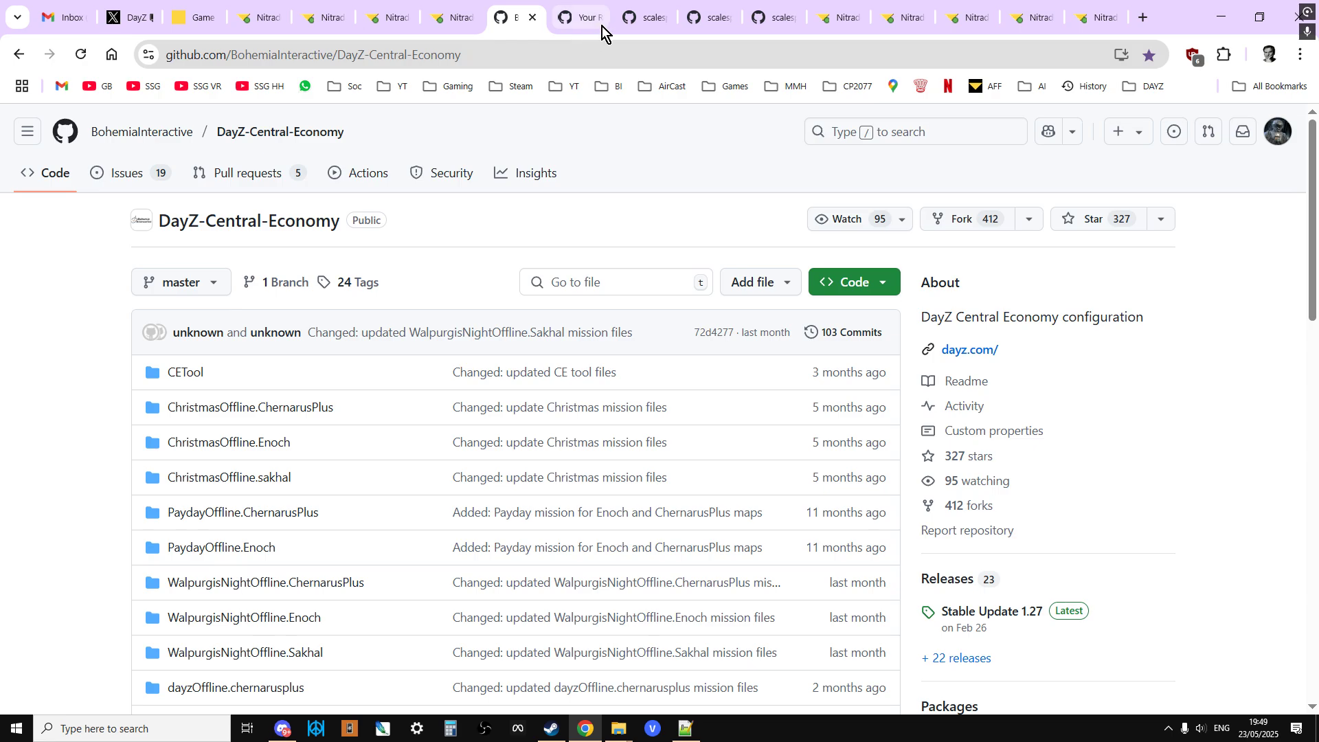
# Step: Browse the user's GitHub repository list and look over the CHERNARUS 1.28 loot repository
pyautogui.moveTo(588, 22)
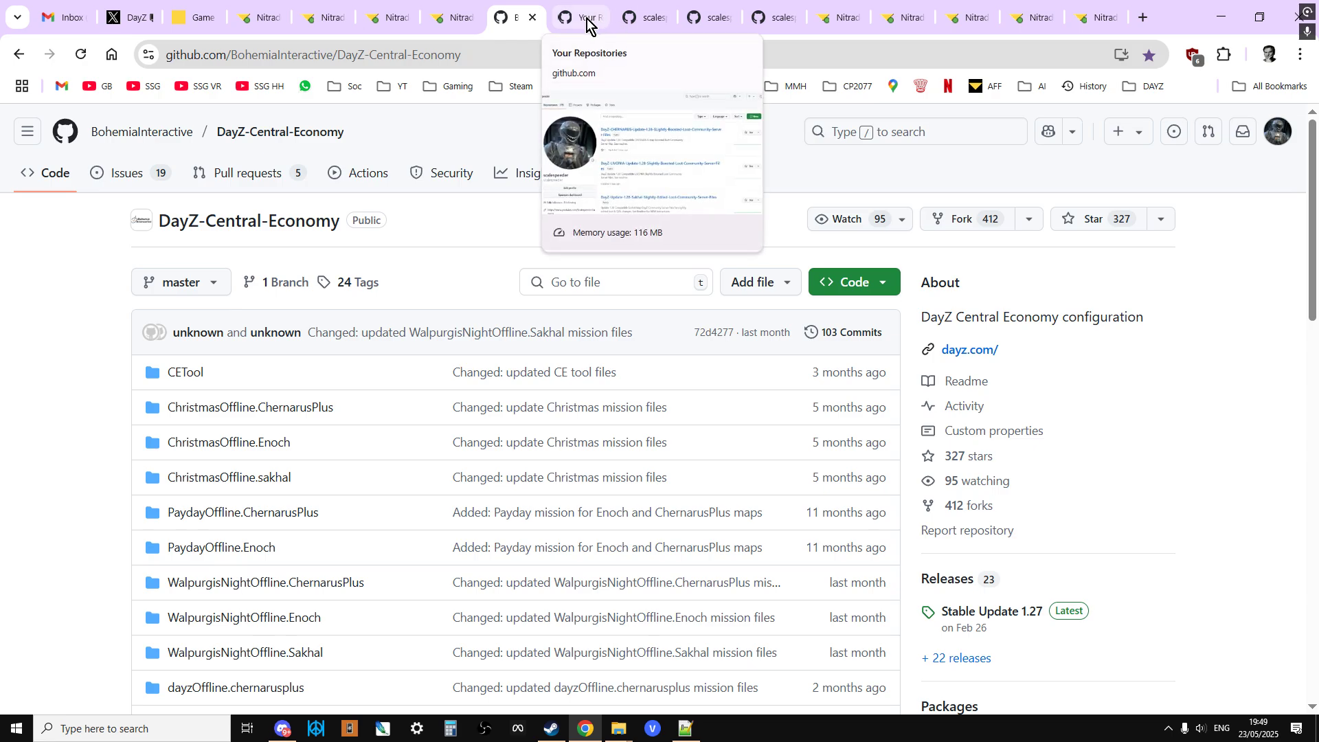
pyautogui.click(586, 21)
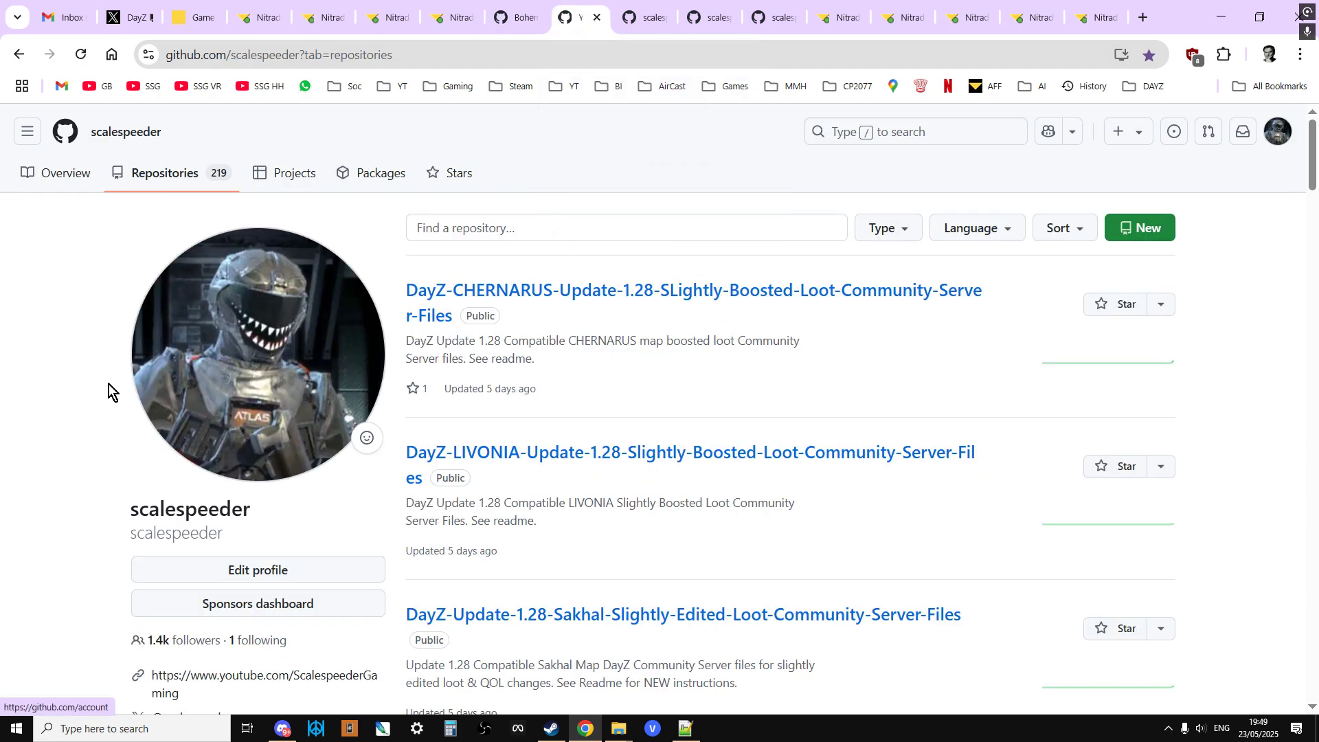
pyautogui.scroll(-1, 103, 392)
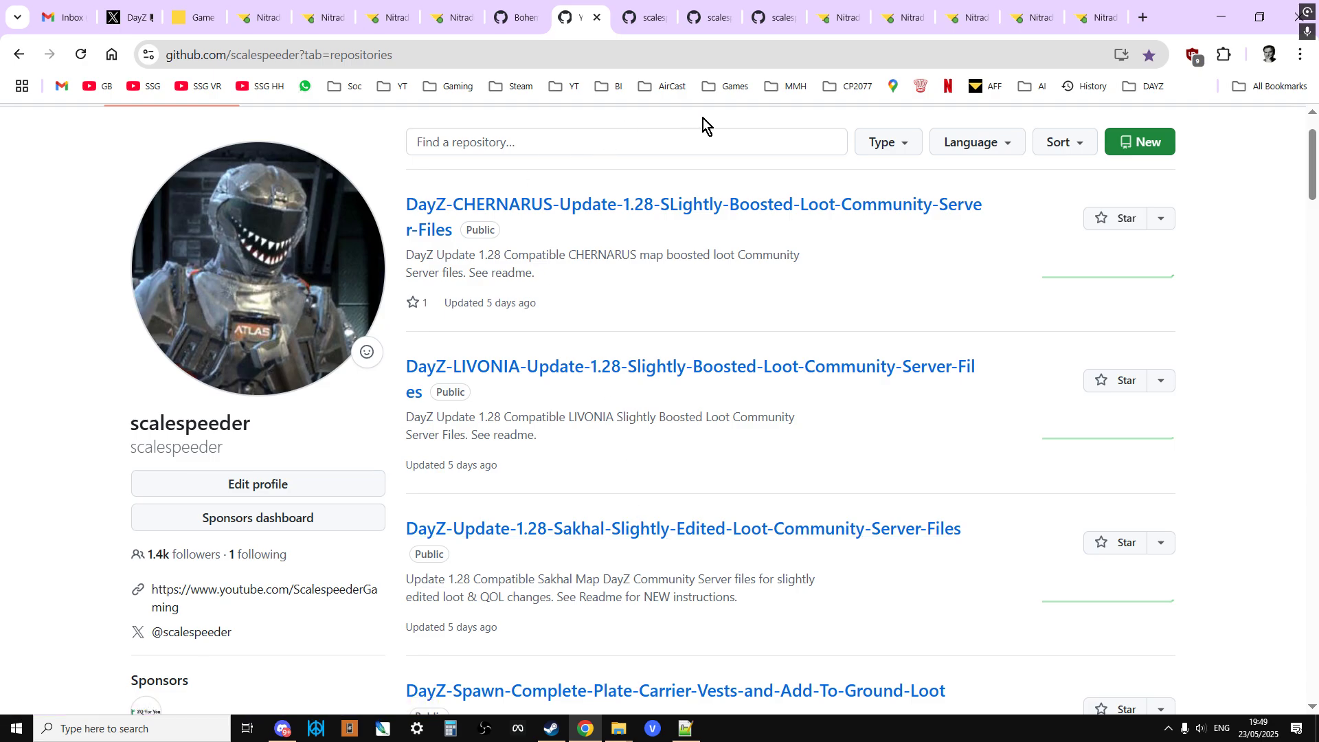
pyautogui.click(646, 19)
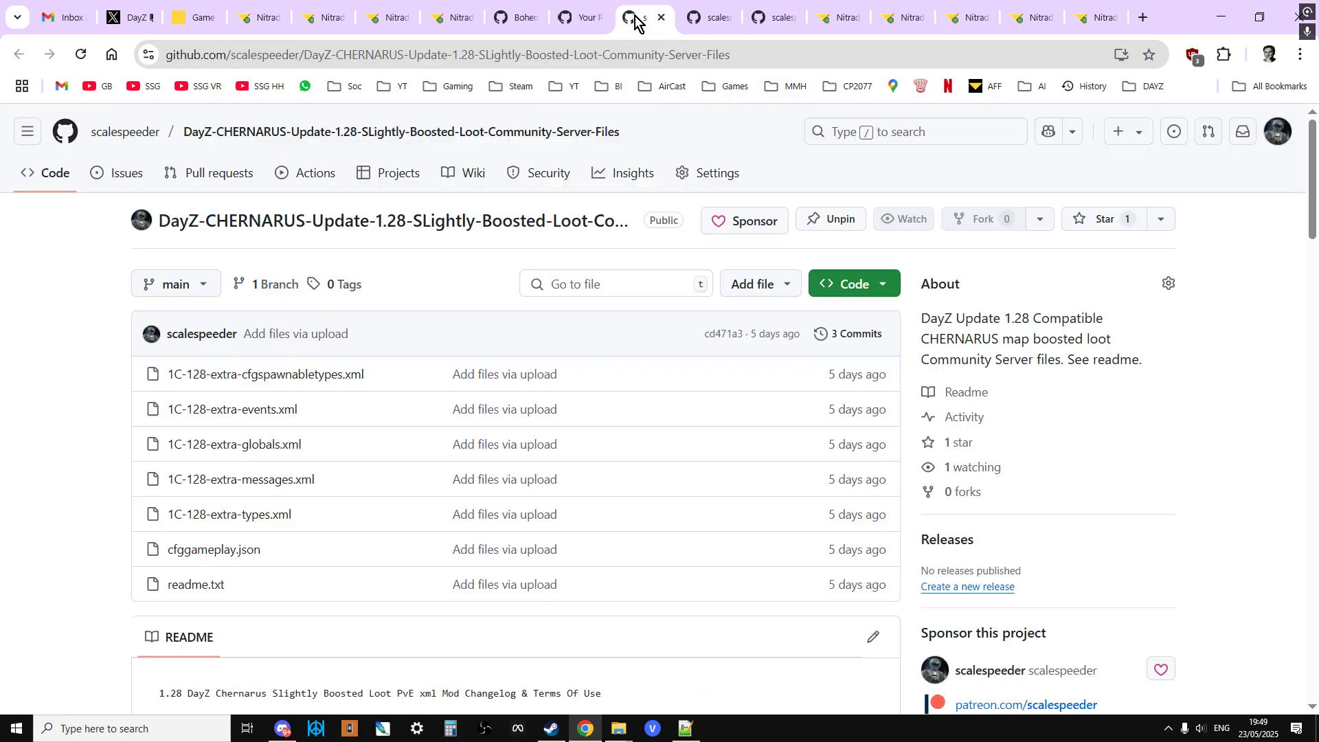
pyautogui.scroll(-2, 359, 303)
pyautogui.scroll(1, 357, 505)
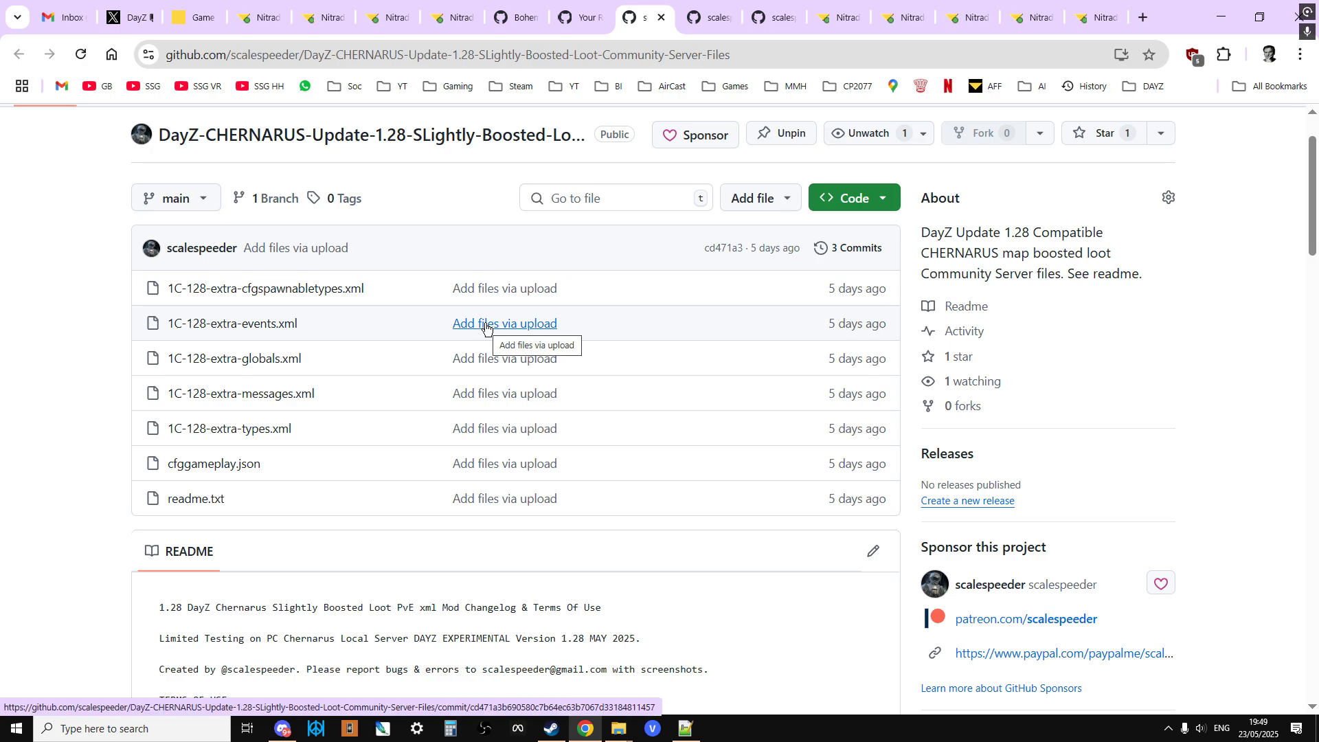
# Step: View the LIVONIA repository, then read through the Sakhal 1.28 loot repository's README terms
pyautogui.click(703, 19)
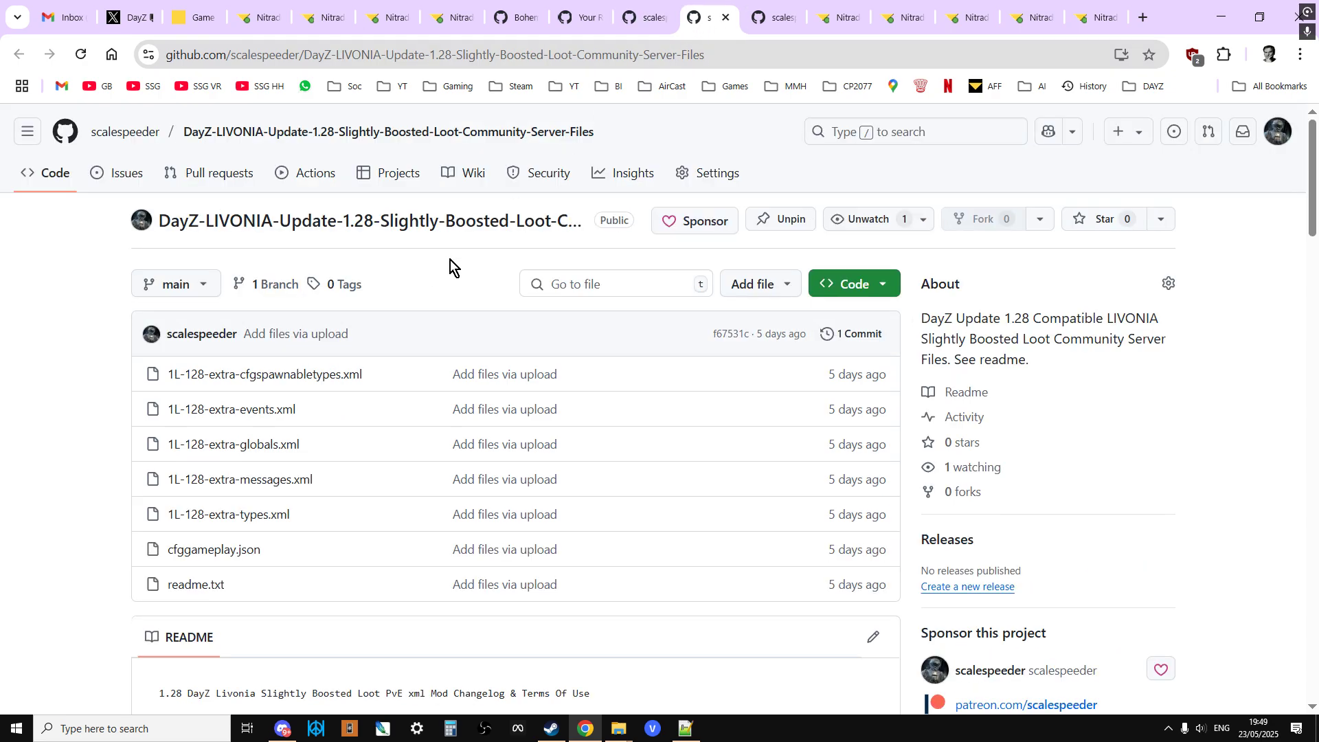
pyautogui.click(761, 18)
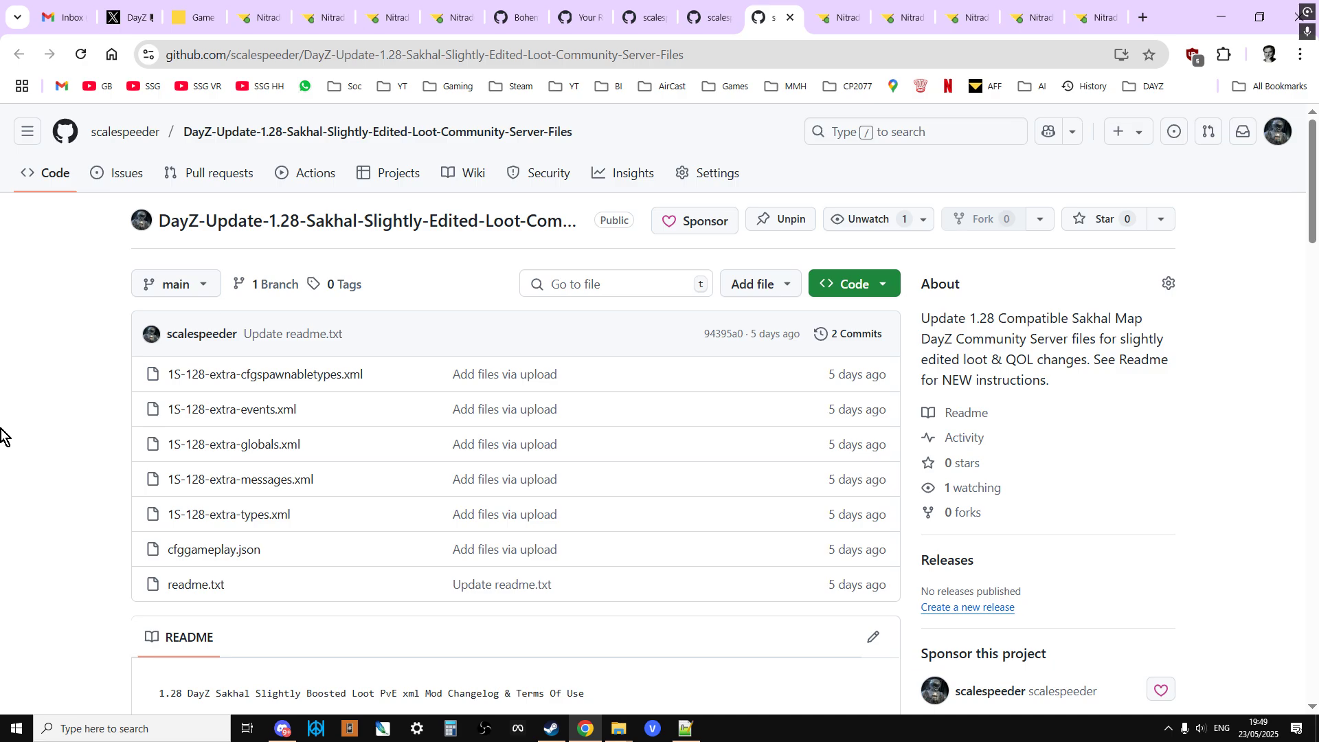
pyautogui.scroll(-4, 19, 431)
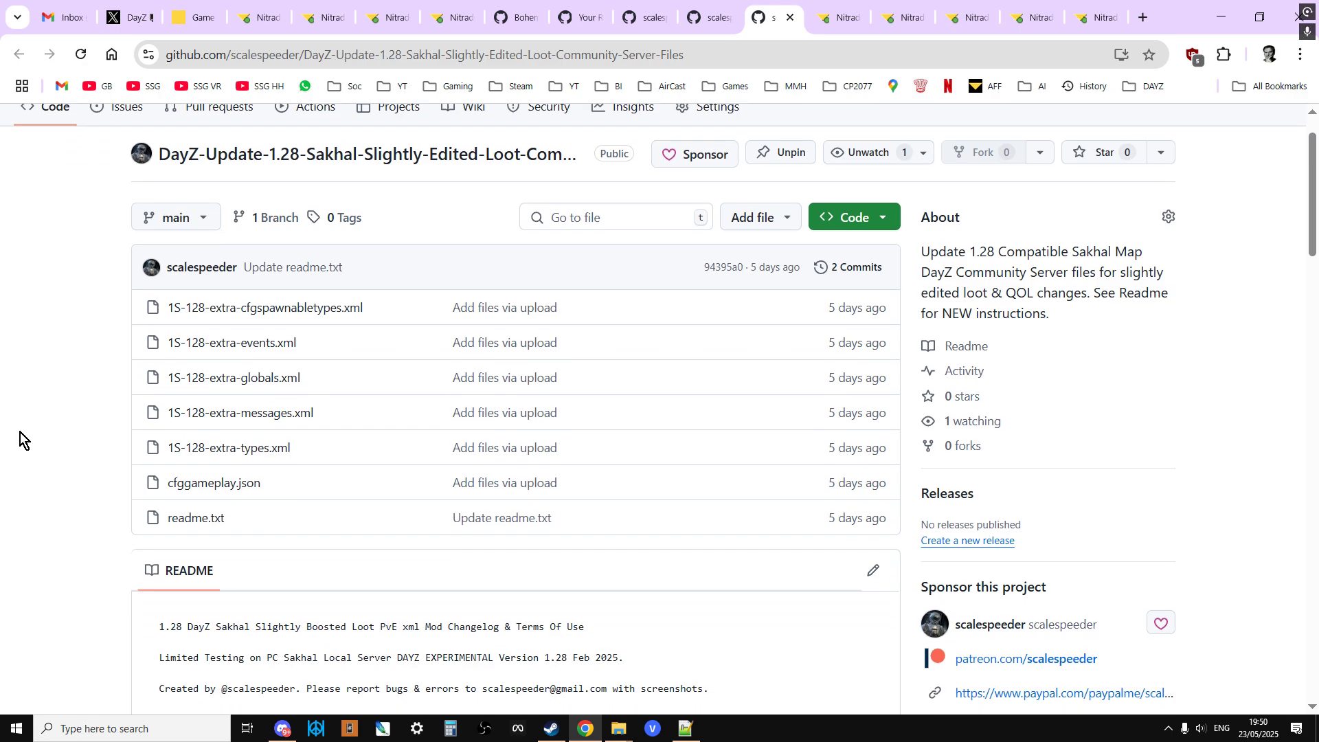
pyautogui.scroll(-2, 20, 431)
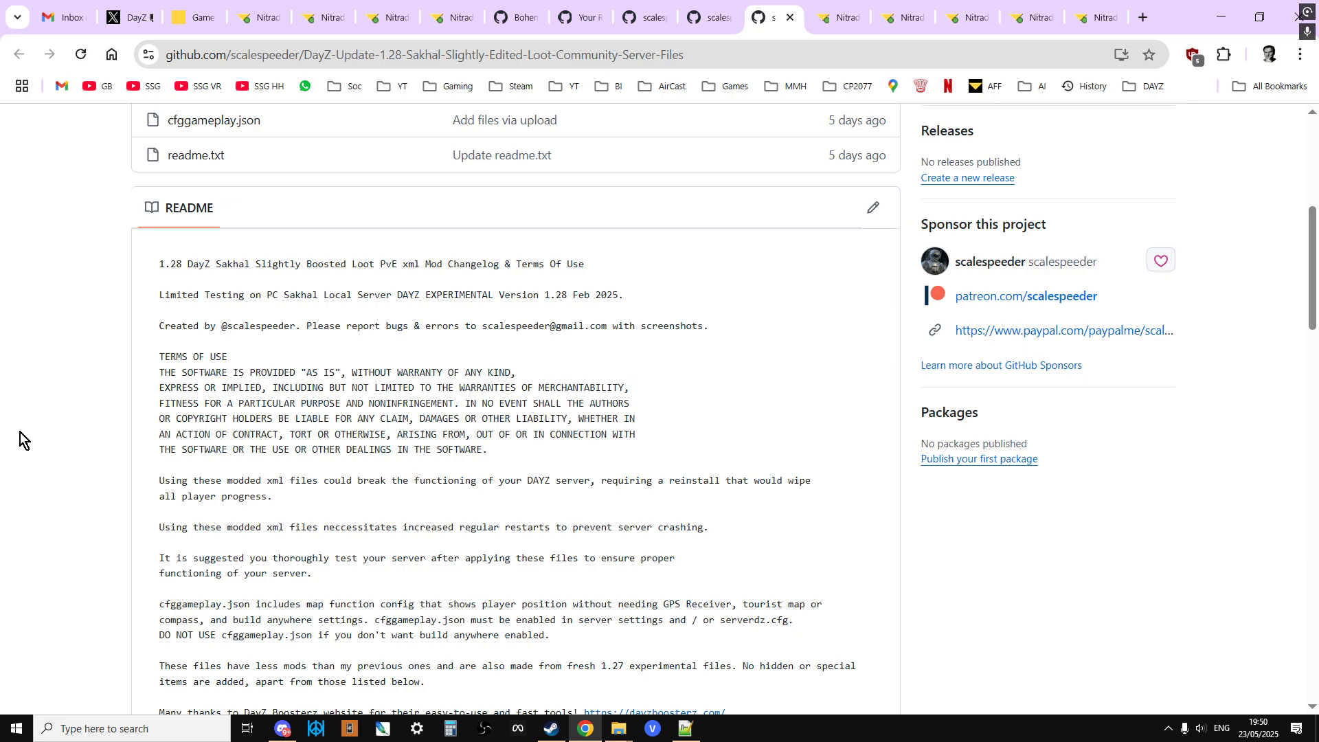
pyautogui.scroll(5, 30, 432)
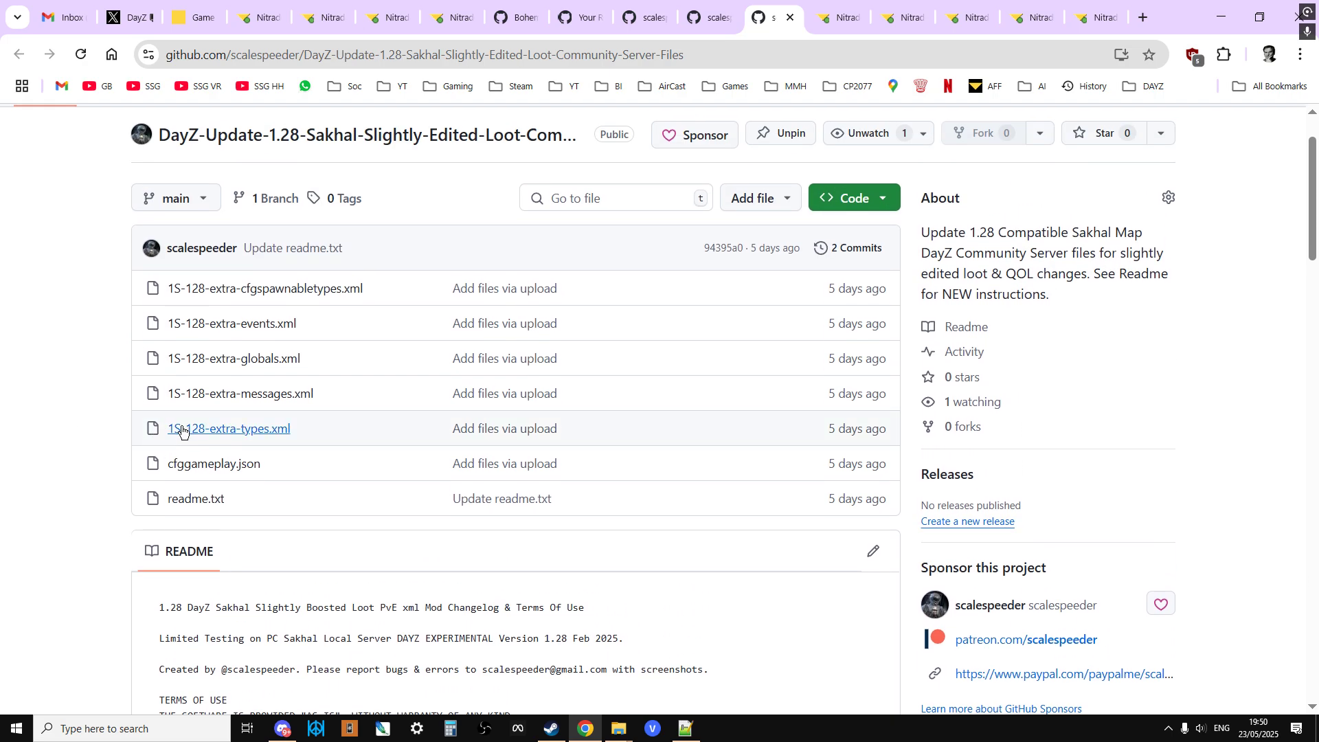
# Step: Read the CHERNARUS 1.28 boosted loot README and download the repository as a ZIP
pyautogui.click(642, 18)
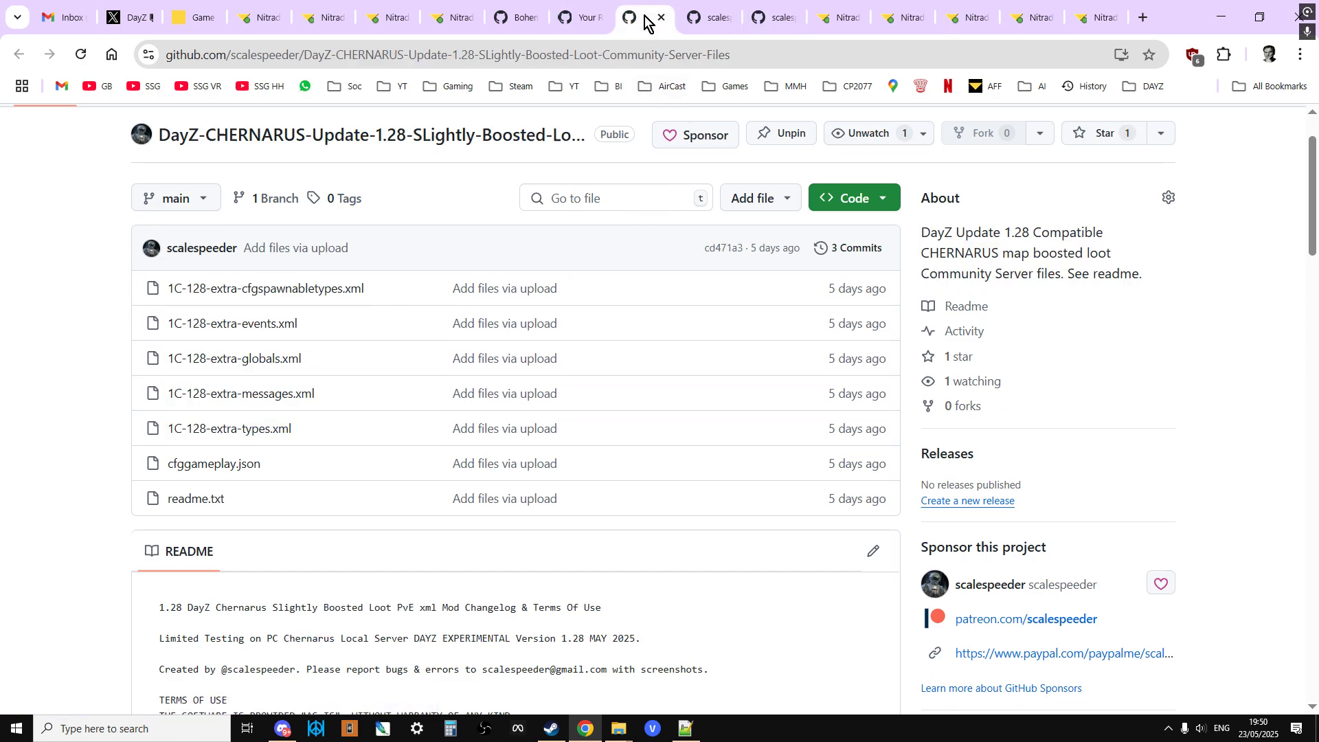
pyautogui.scroll(-2, 249, 416)
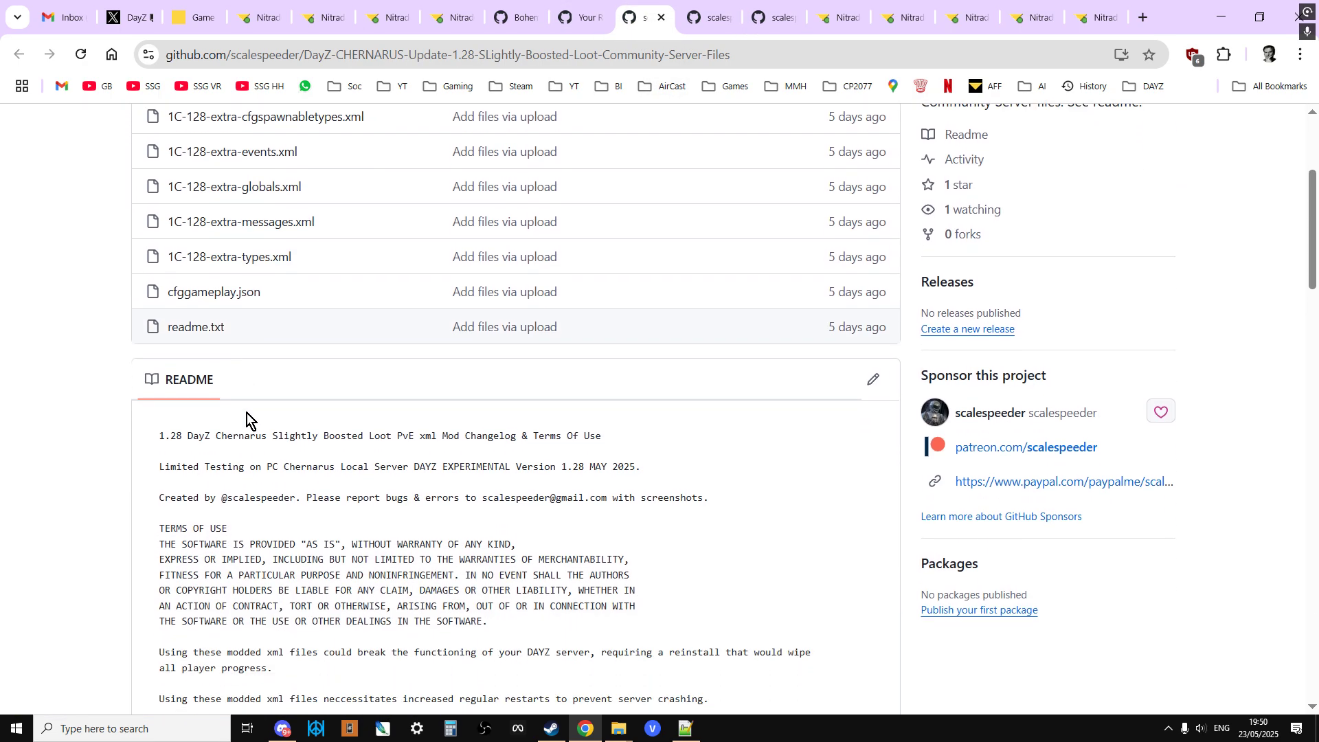
pyautogui.scroll(1, 250, 414)
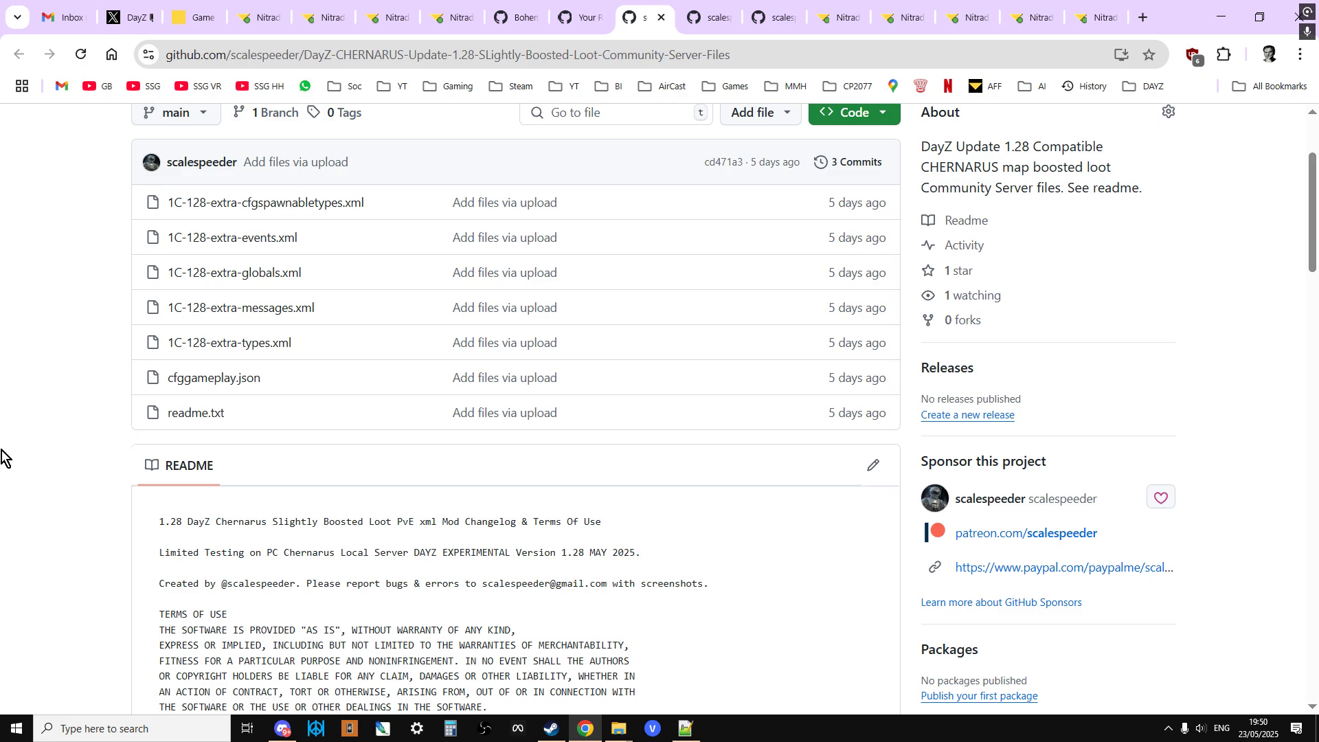
pyautogui.scroll(-4, 311, 447)
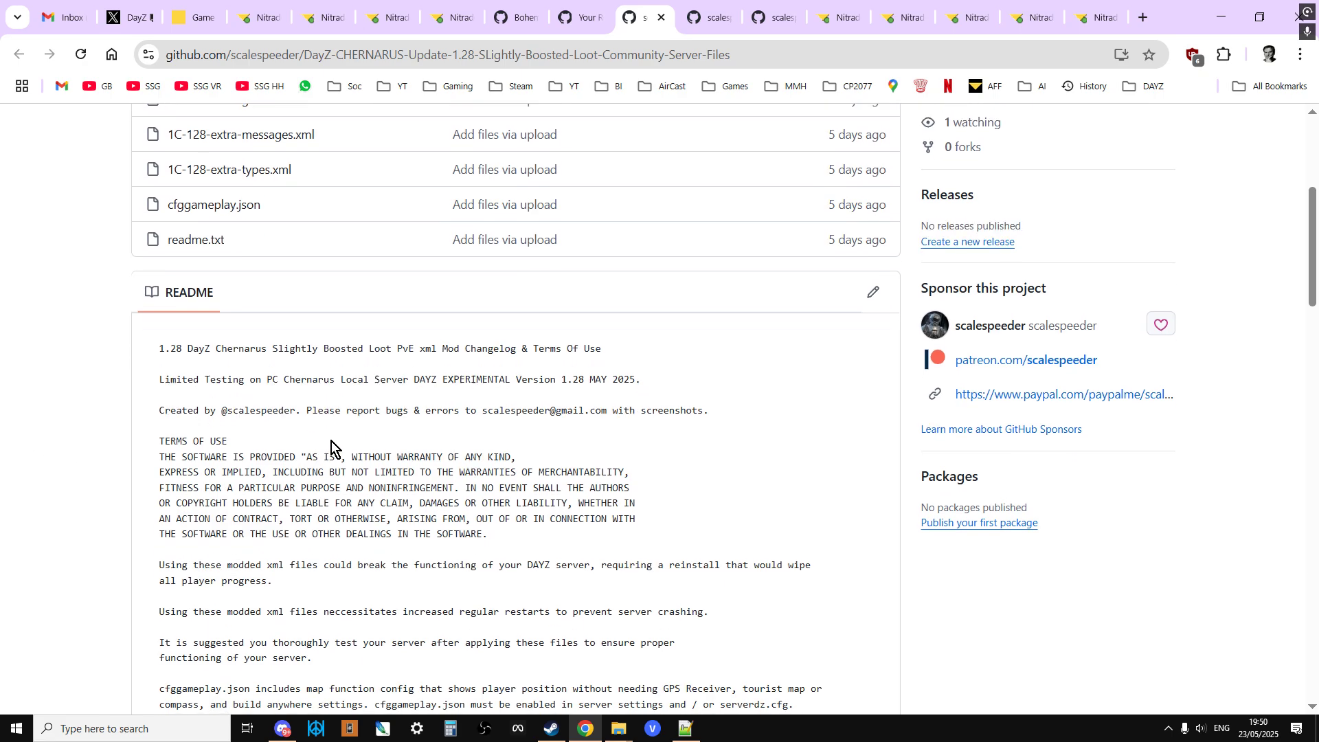
pyautogui.scroll(-9, 380, 432)
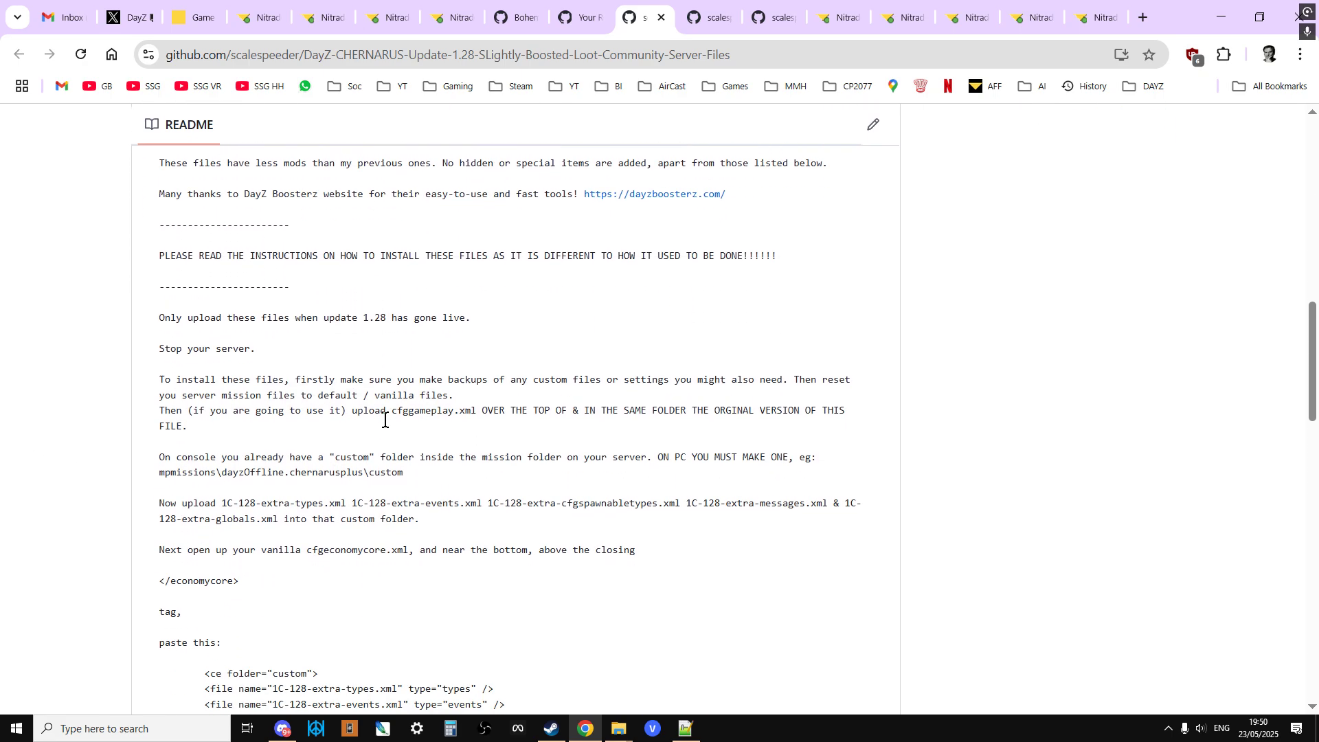
pyautogui.scroll(-2, 402, 380)
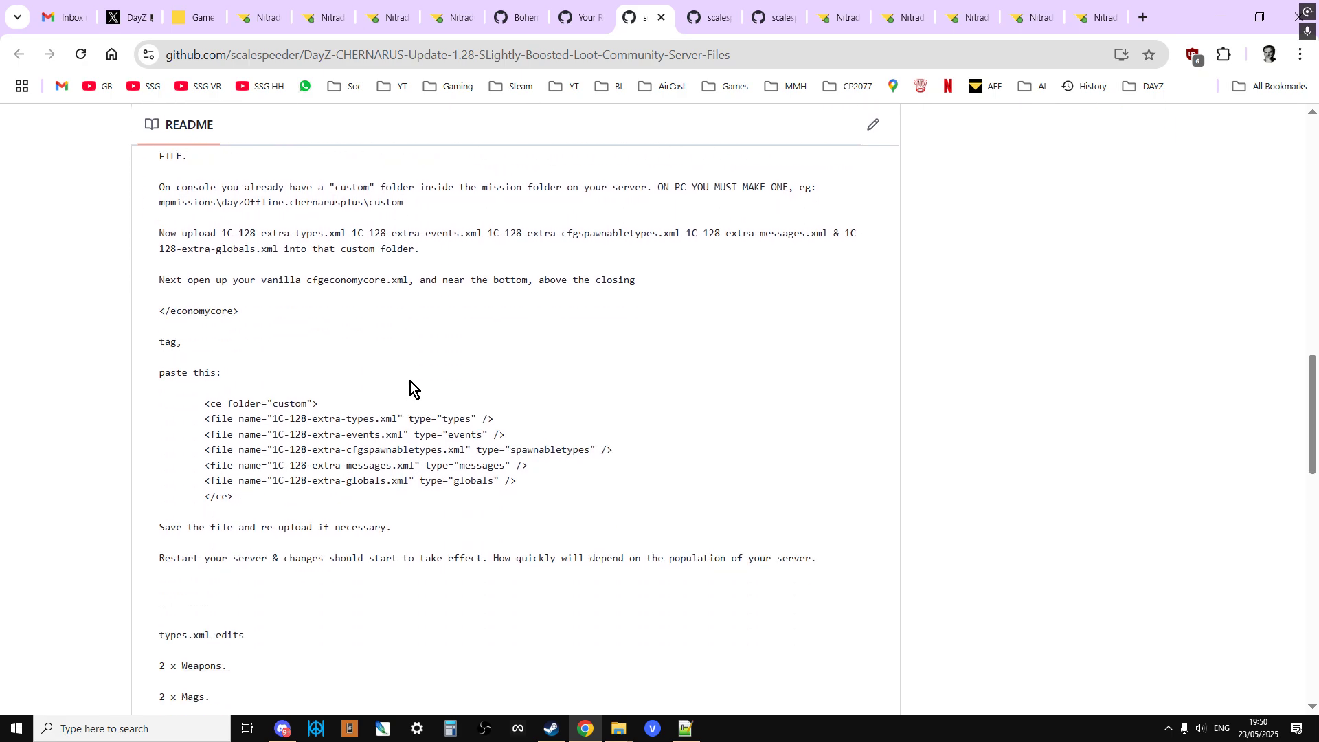
pyautogui.scroll(20, 412, 386)
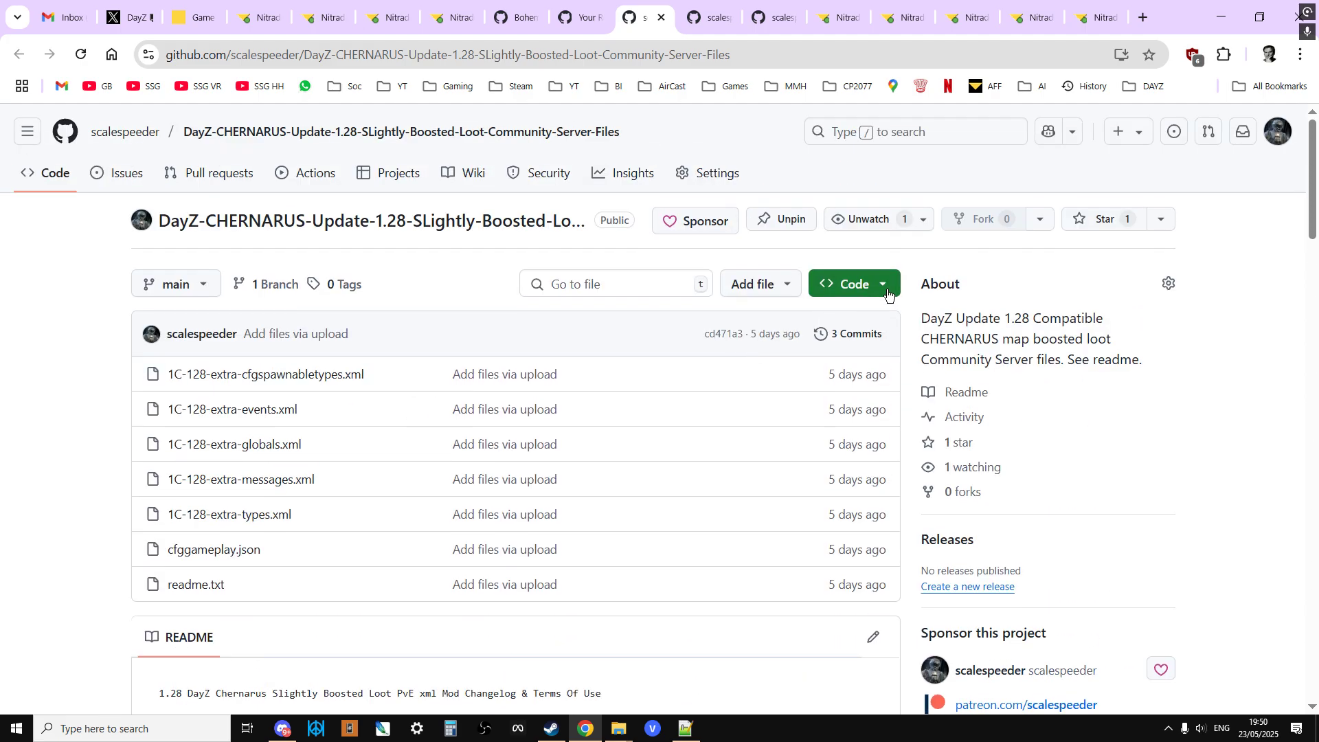
pyautogui.click(888, 297)
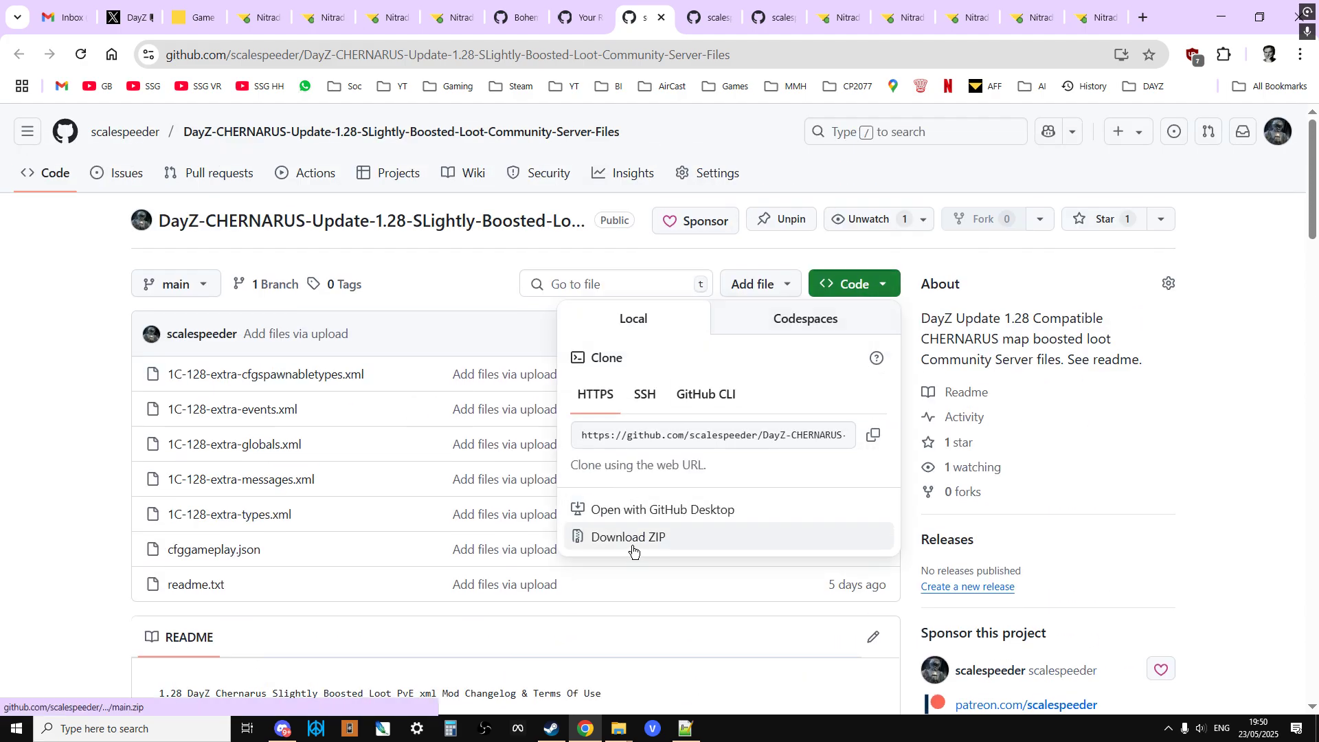
pyautogui.click(27, 495)
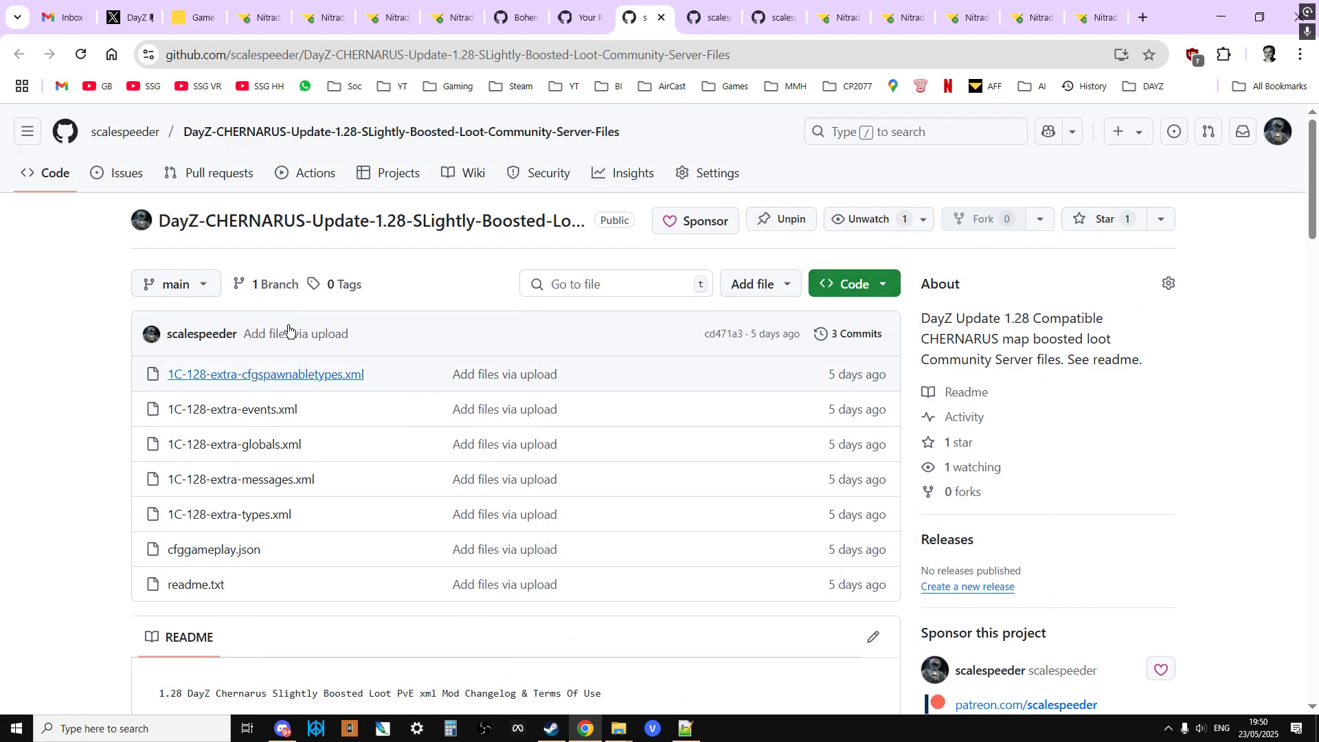
# Step: Navigate the Nitrado file browser to dayzstandalone/mpmissions/dayzOffline.chernarusplus, showing its custom and db folders
pyautogui.click(840, 18)
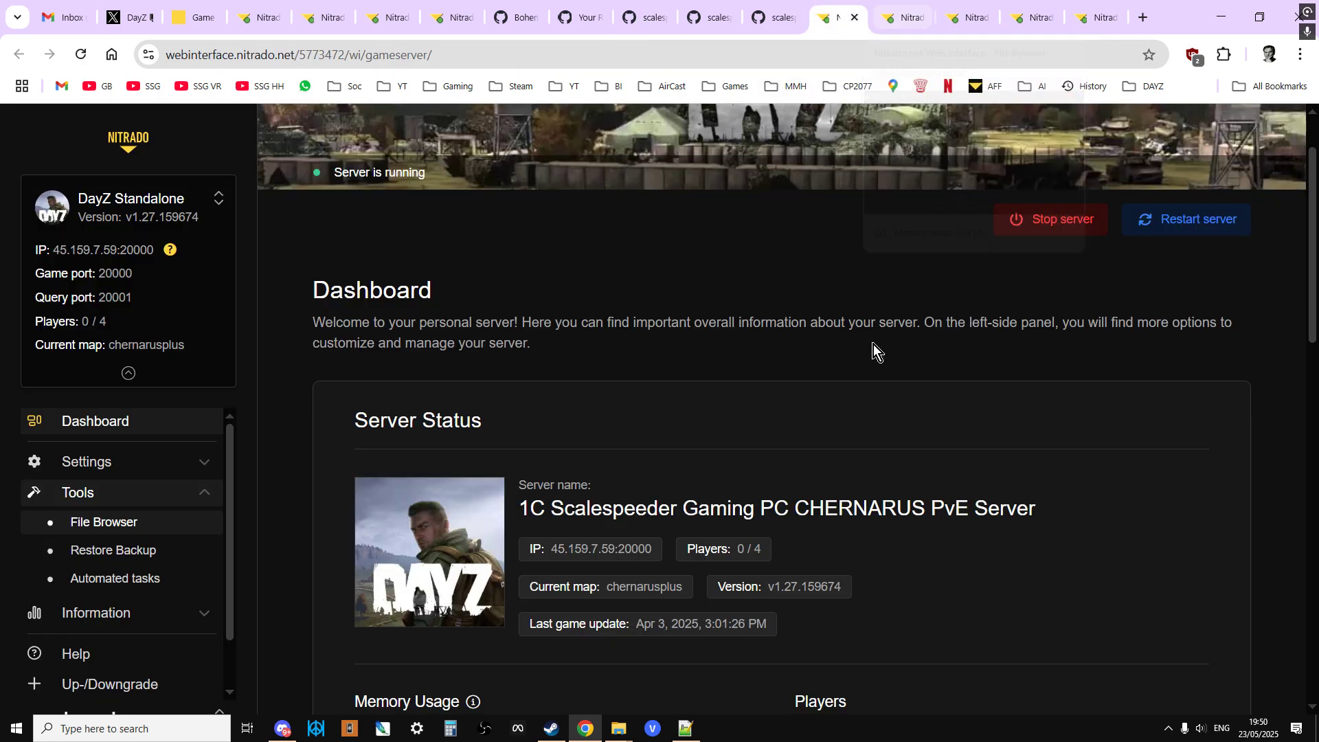
pyautogui.scroll(-1, 903, 469)
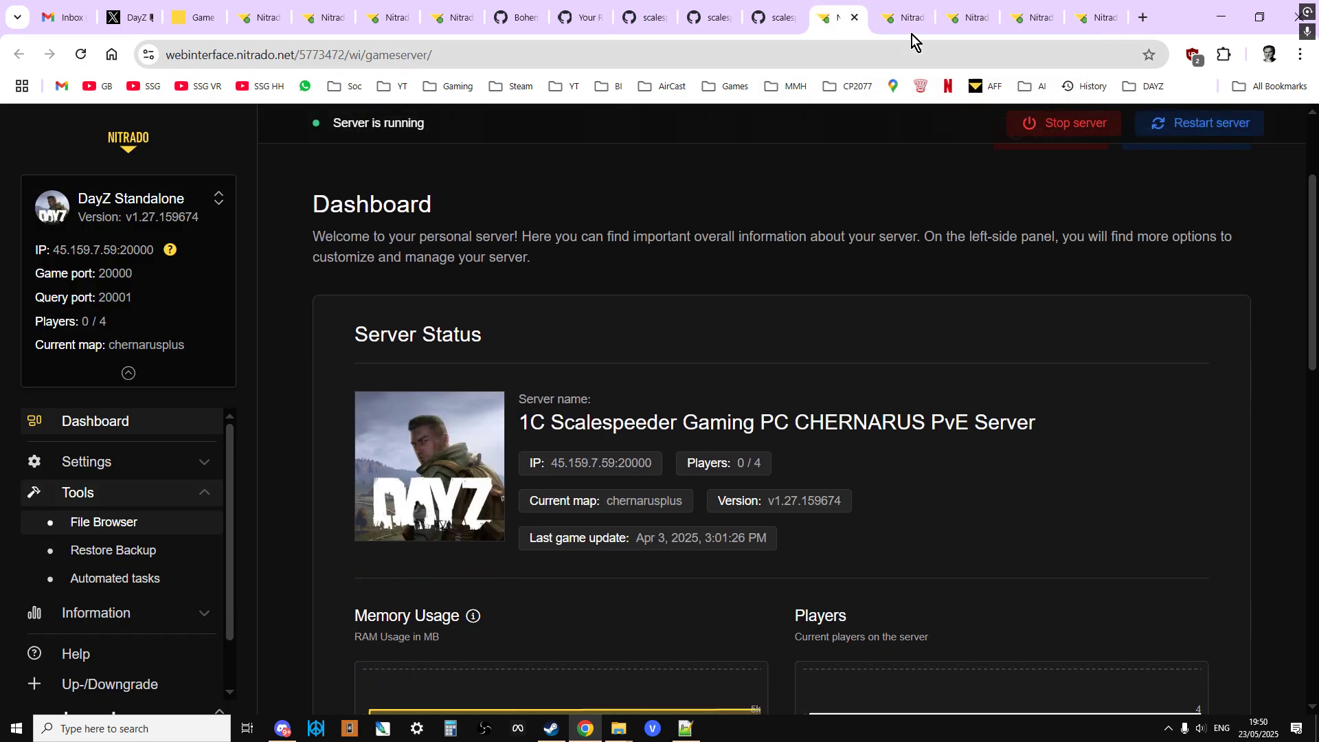
pyautogui.click(908, 19)
pyautogui.click(975, 22)
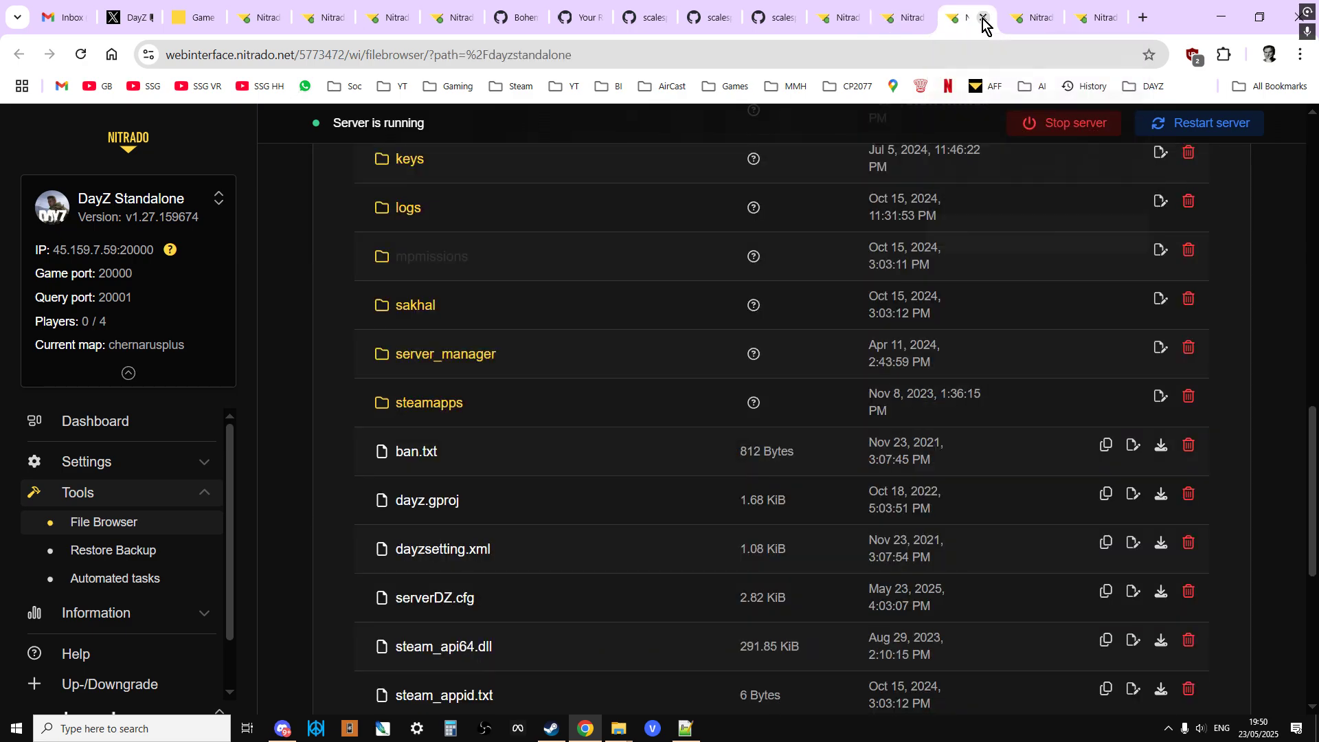
pyautogui.click(1024, 20)
pyautogui.click(1086, 19)
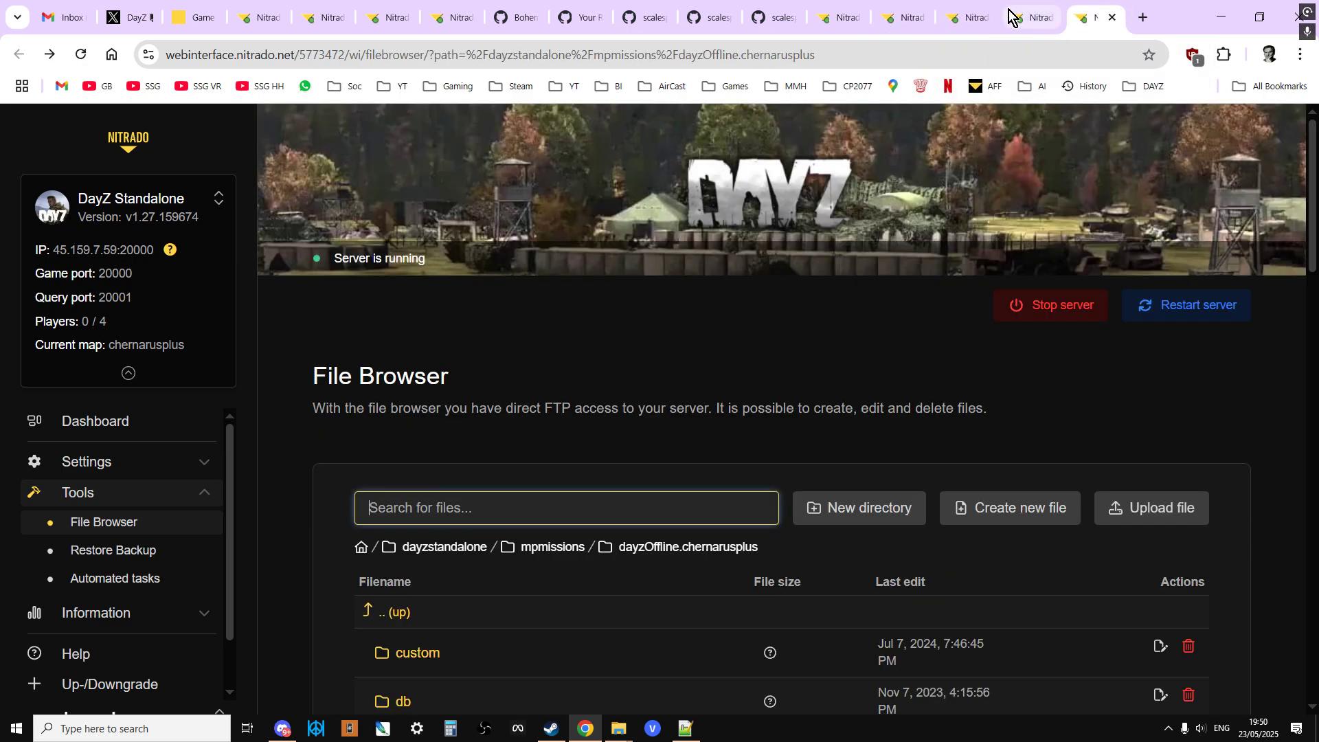
# Step: Show the DayZ post announcing 1.28 for stable servers on June 3rd
pyautogui.click(138, 21)
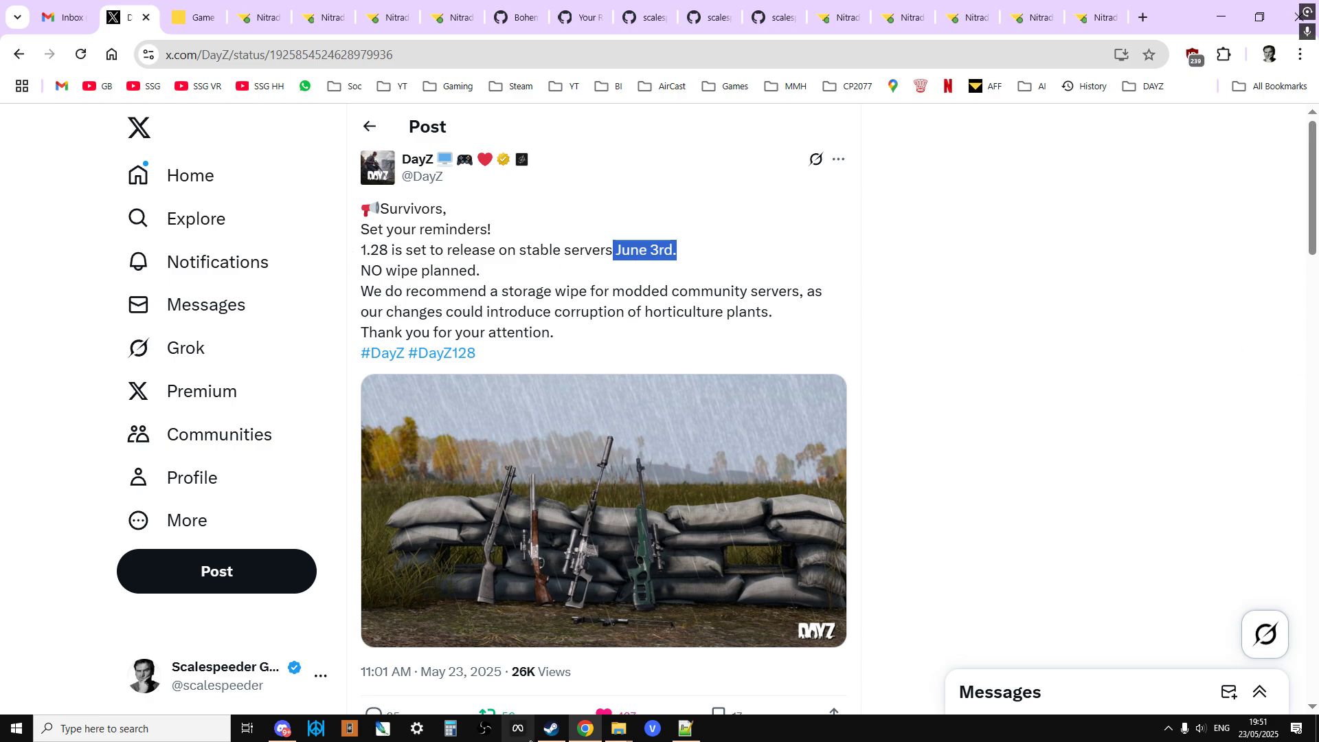
# Step: Check the Installed Files section of DayZ Experimental Server's Steam properties, then close it
pyautogui.click(554, 733)
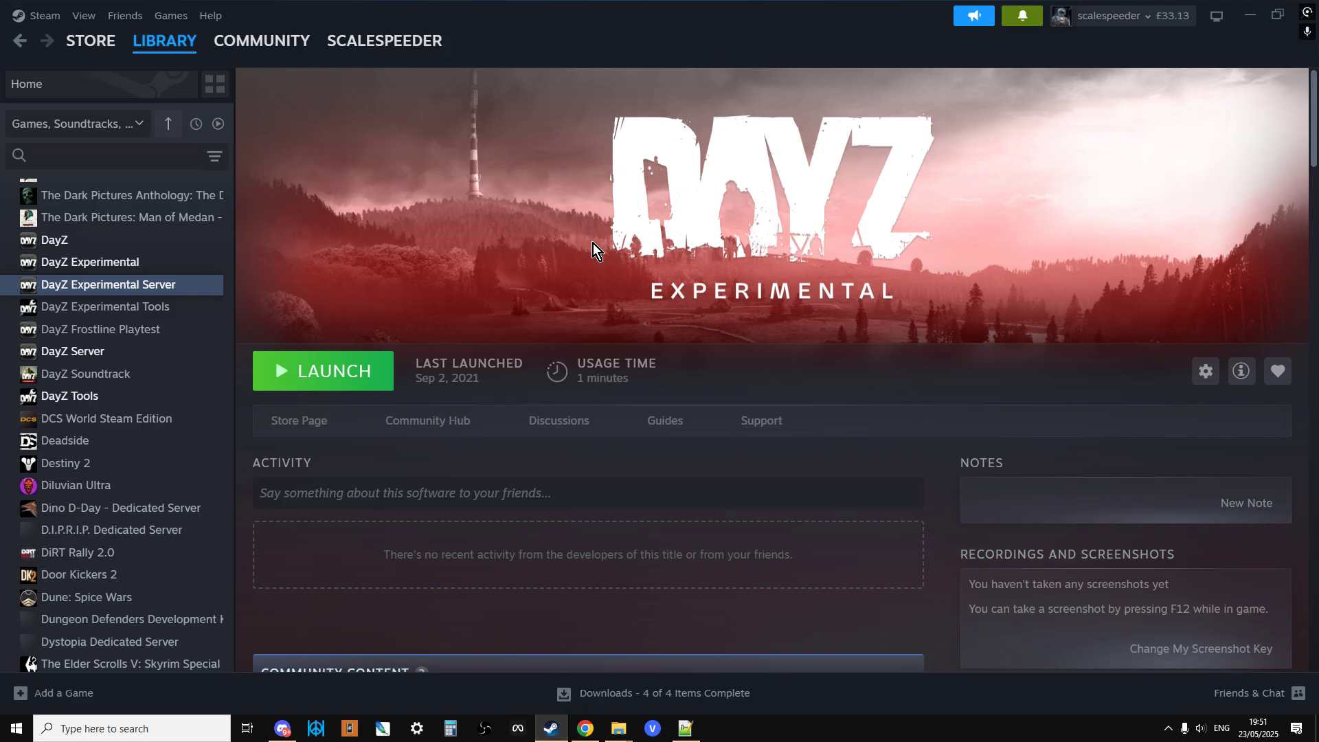
pyautogui.rightClick(139, 295)
pyautogui.click(197, 424)
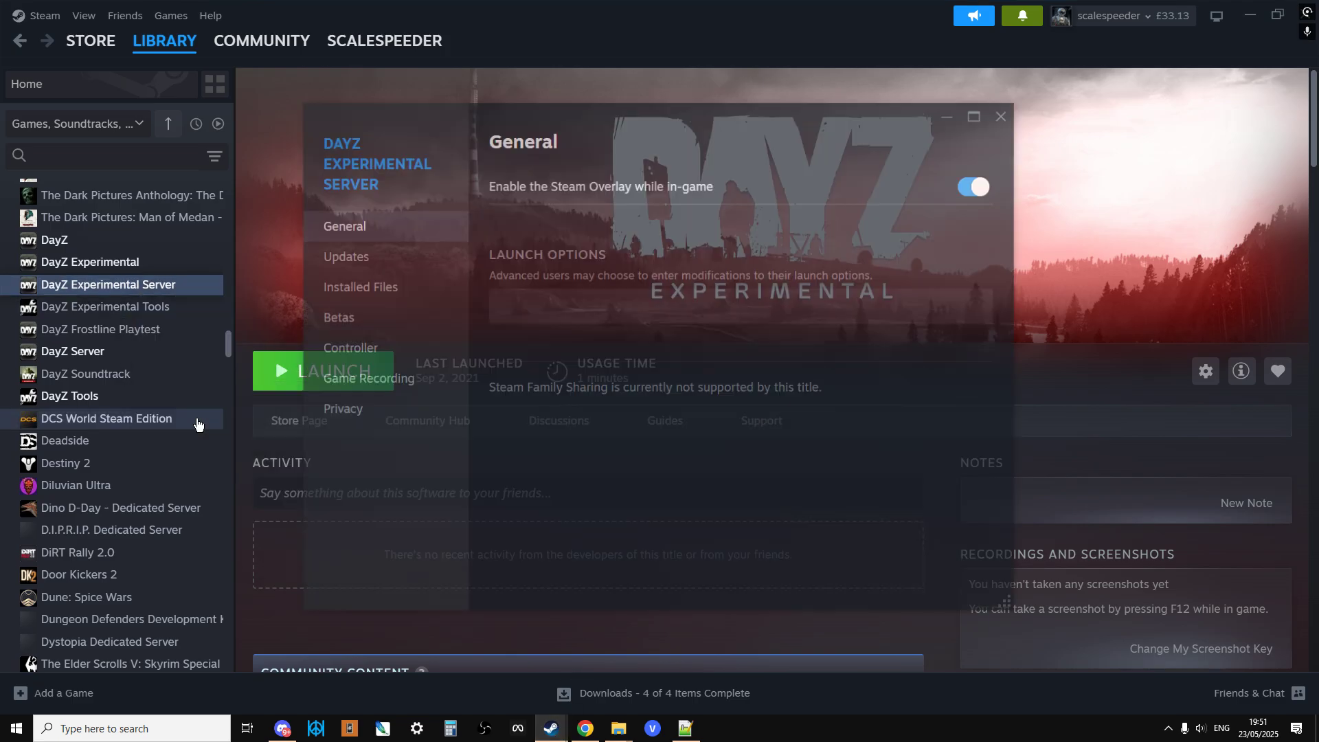
pyautogui.click(359, 287)
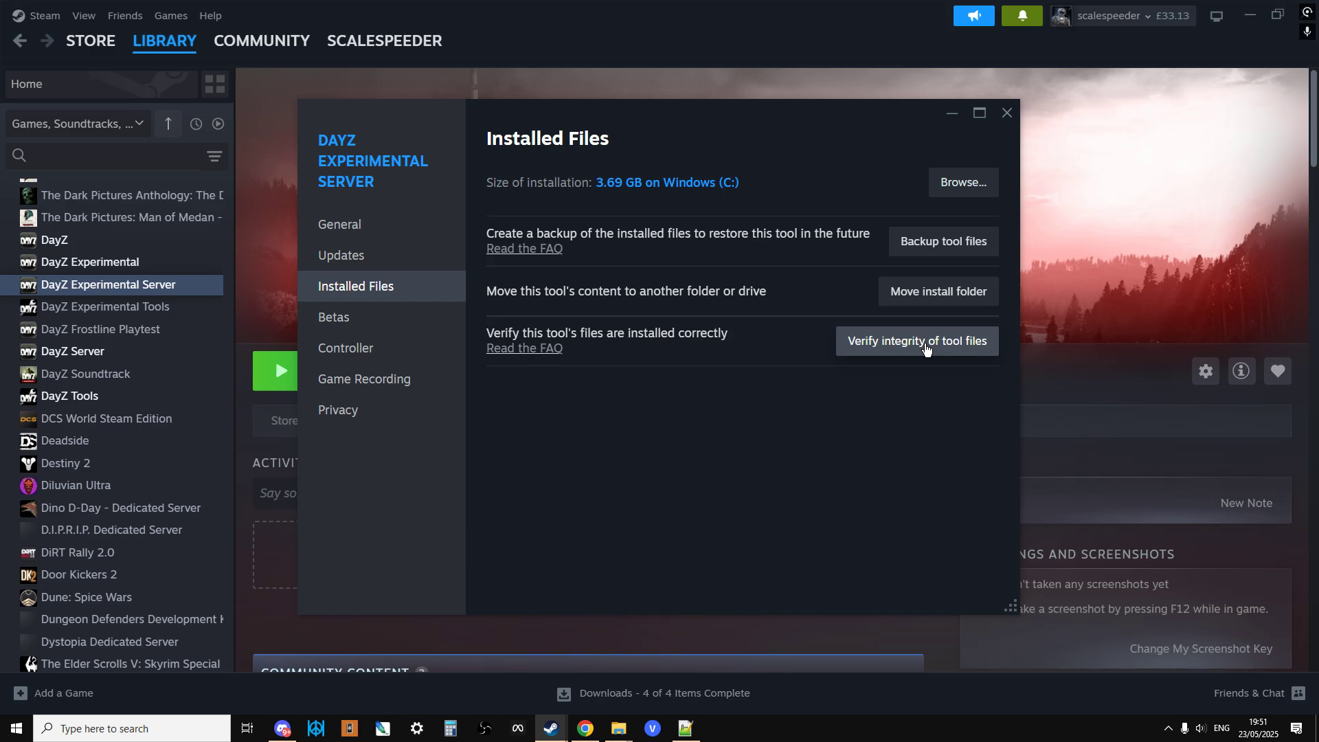
pyautogui.press('Escape')
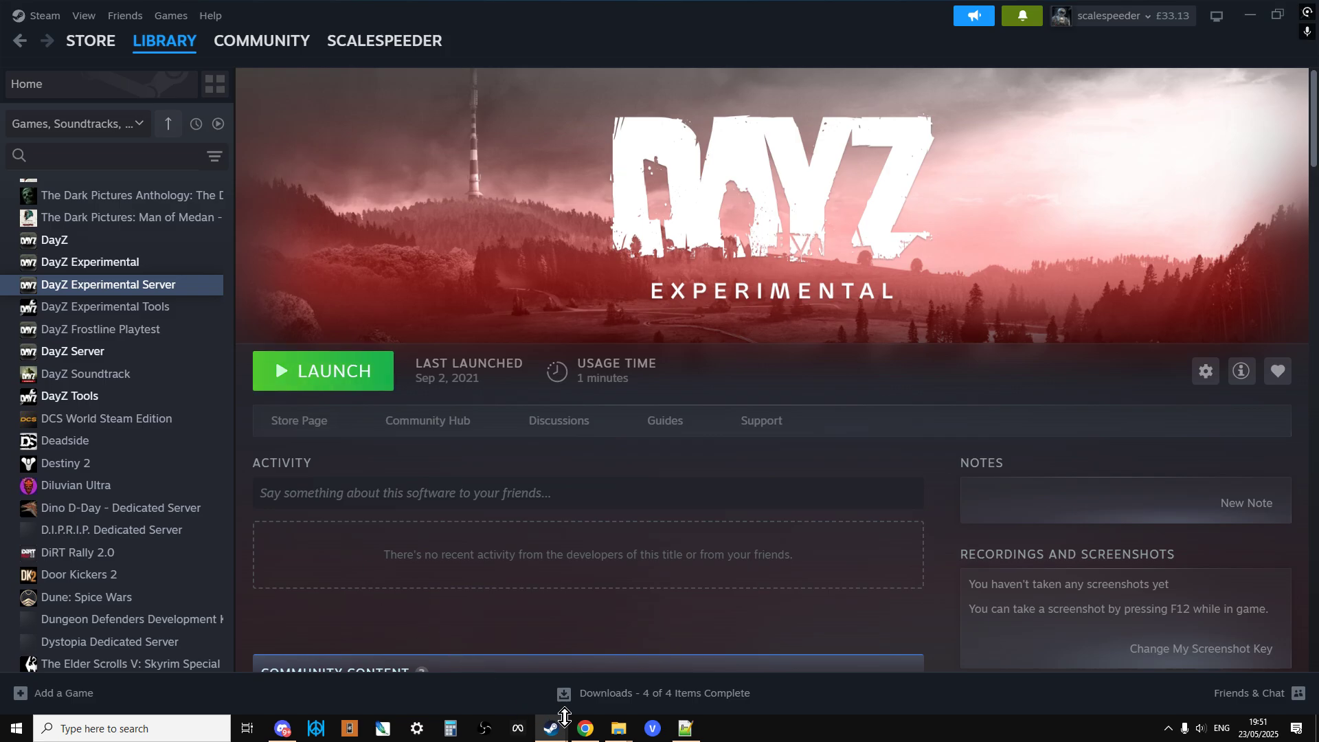
# Step: Return to the browser and show the Xbox One server's Nitrado dashboard, still on v1.27
pyautogui.click(589, 732)
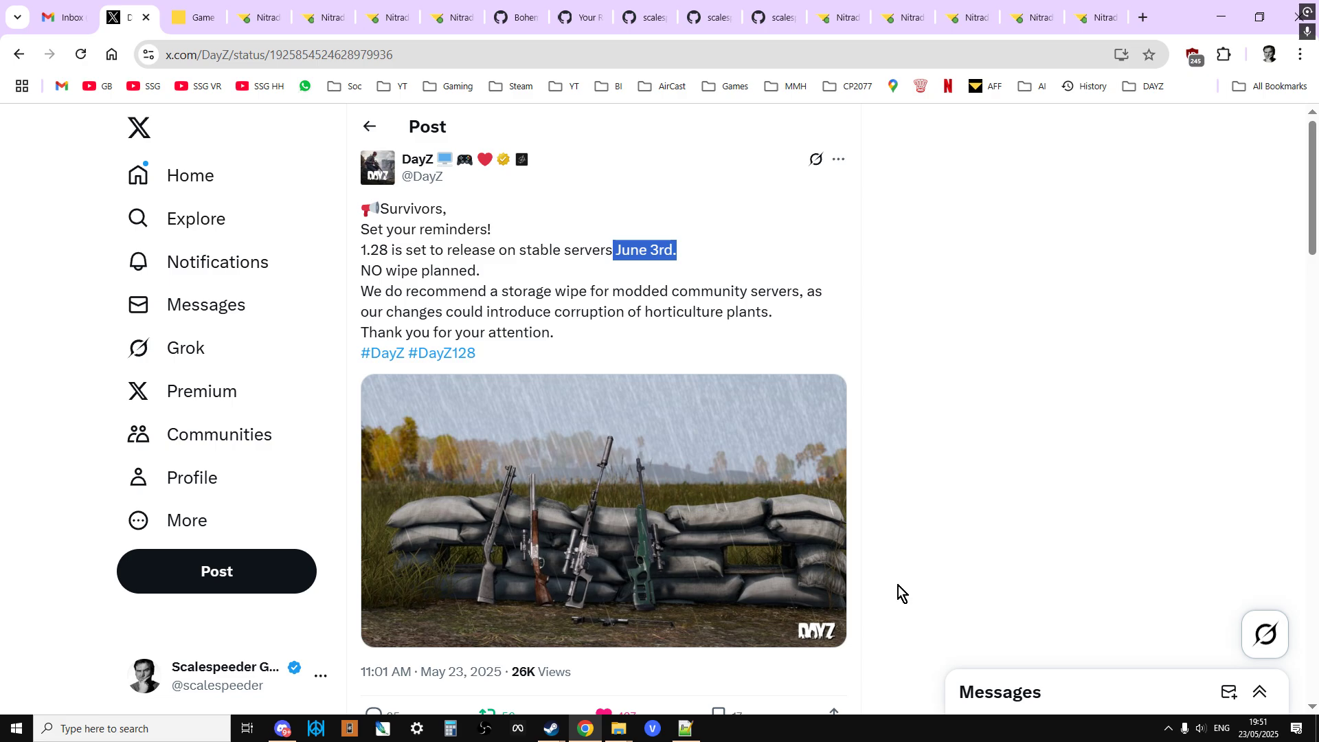
pyautogui.click(261, 22)
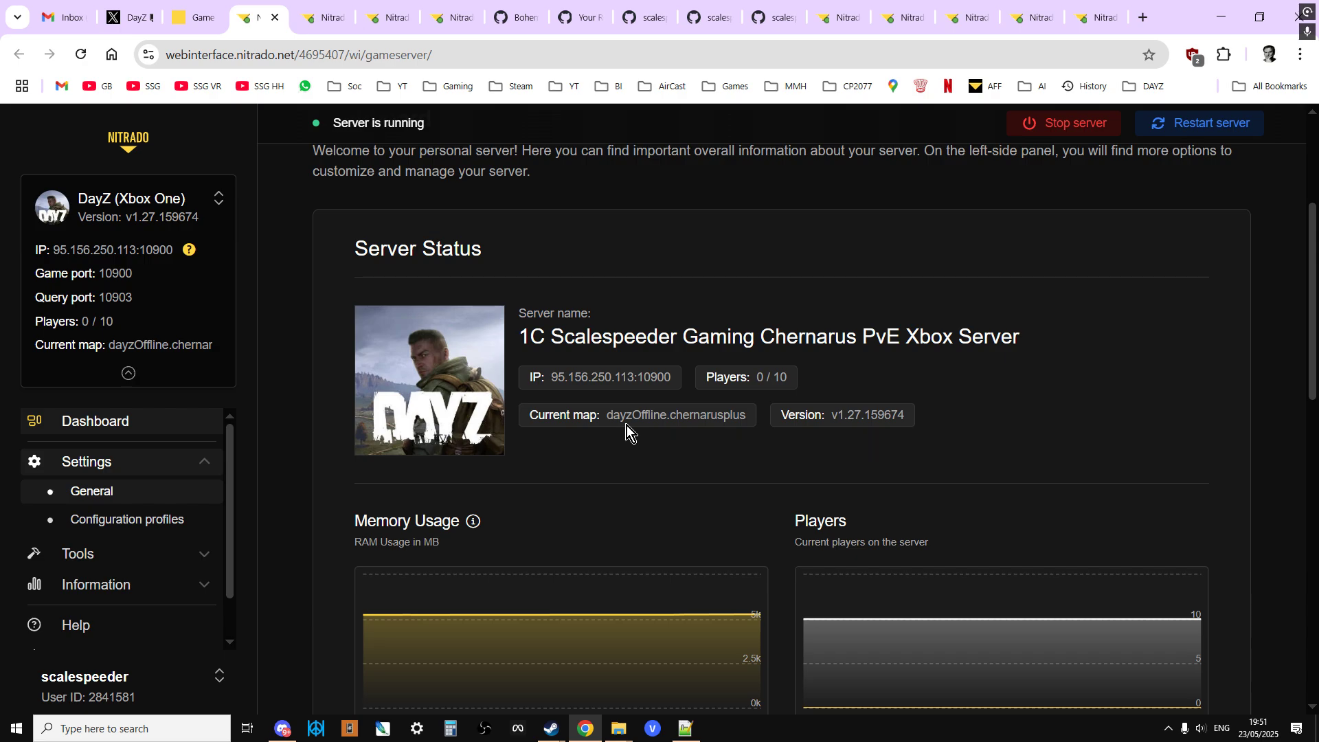
# Step: Glance over the Xbox server dashboard, then return to the DayZ 1.28 announcement post on X
pyautogui.scroll(-1, 625, 428)
pyautogui.scroll(1, 621, 430)
pyautogui.click(128, 20)
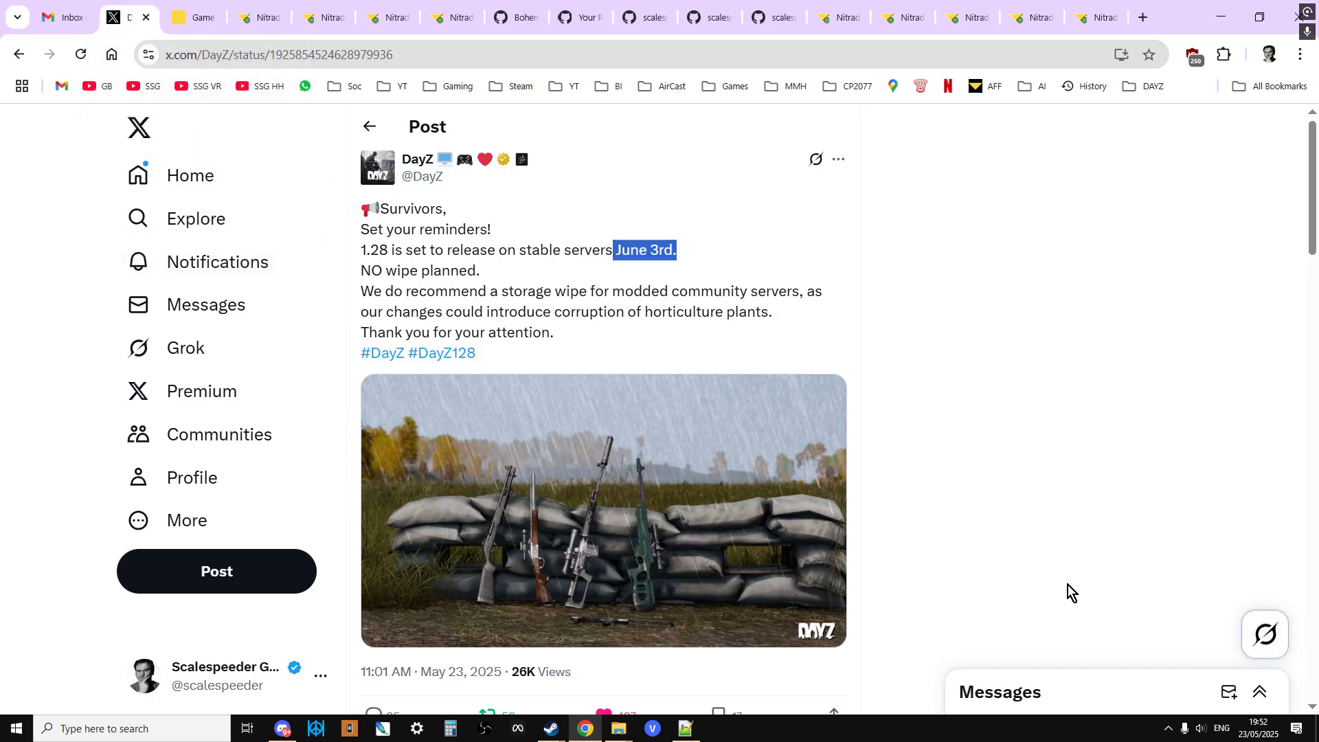